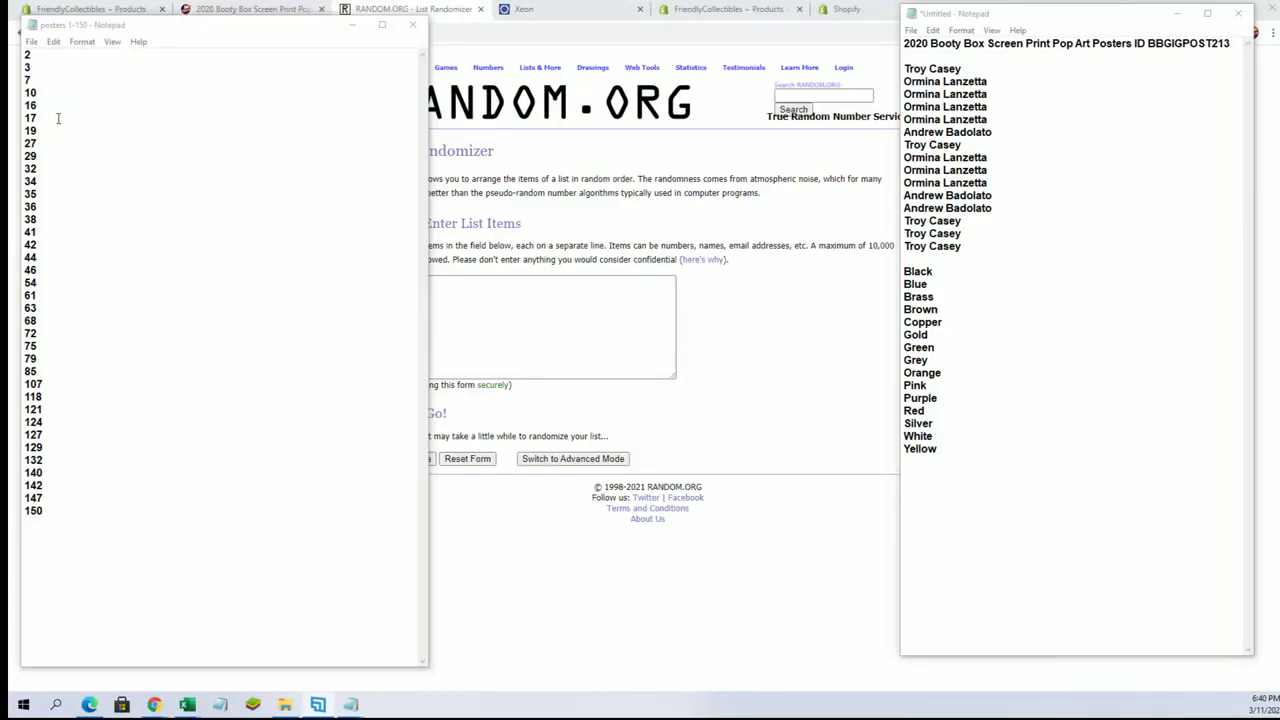
Copy all the numbers in the posters 1-150 note into the random.org List Randomizer's item list
drag(28, 55, 60, 515)
right_click(58, 136)
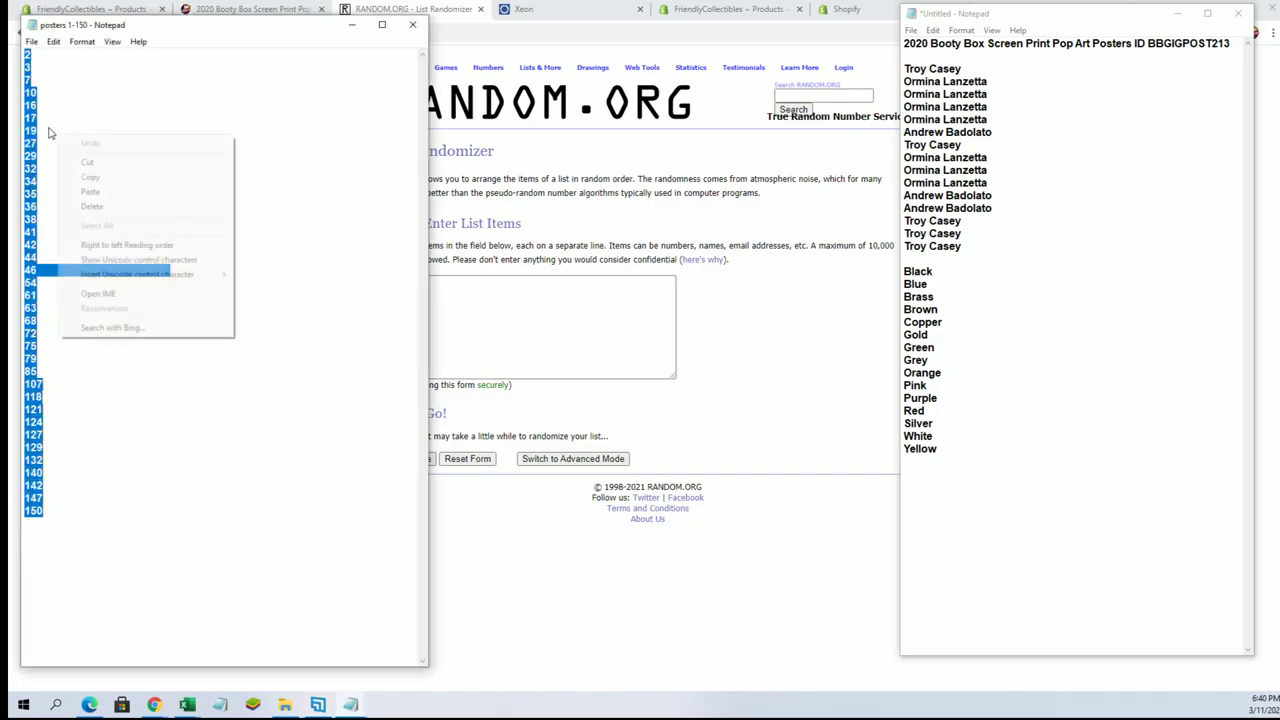
click(140, 177)
click(457, 329)
right_click(457, 329)
click(497, 426)
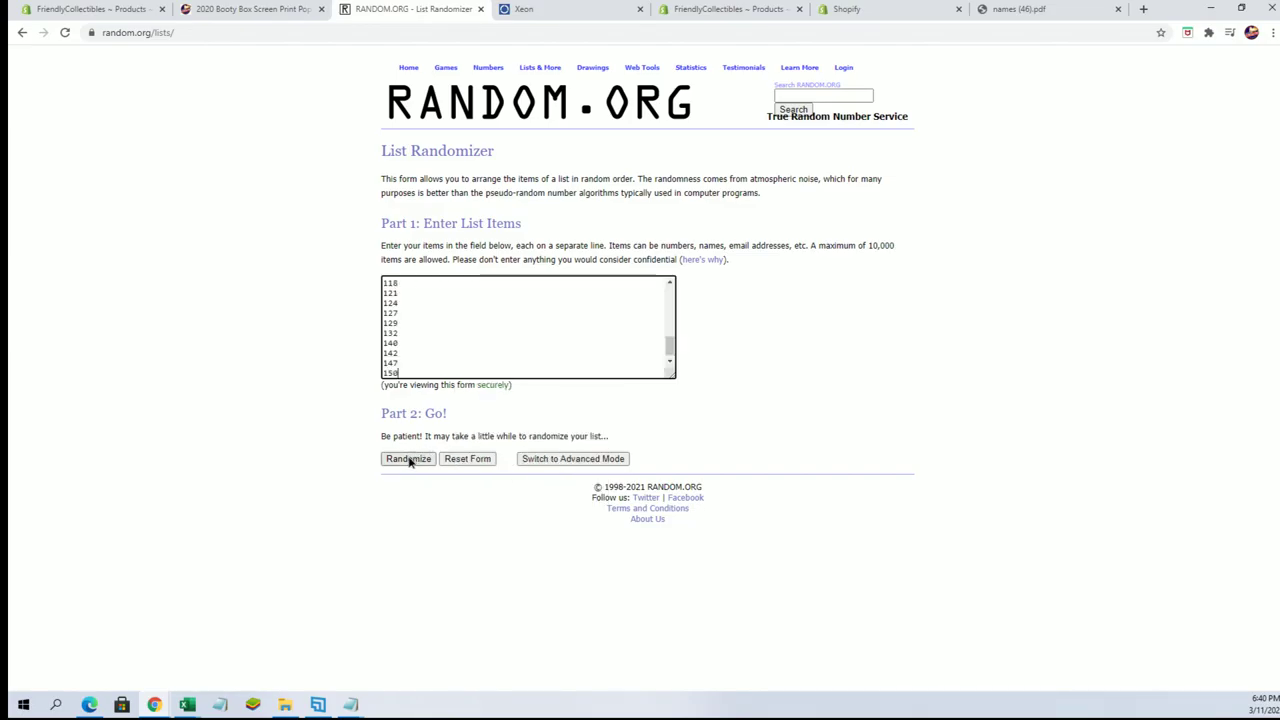
Randomize the poster number list, then reshuffle it several more times
click(409, 459)
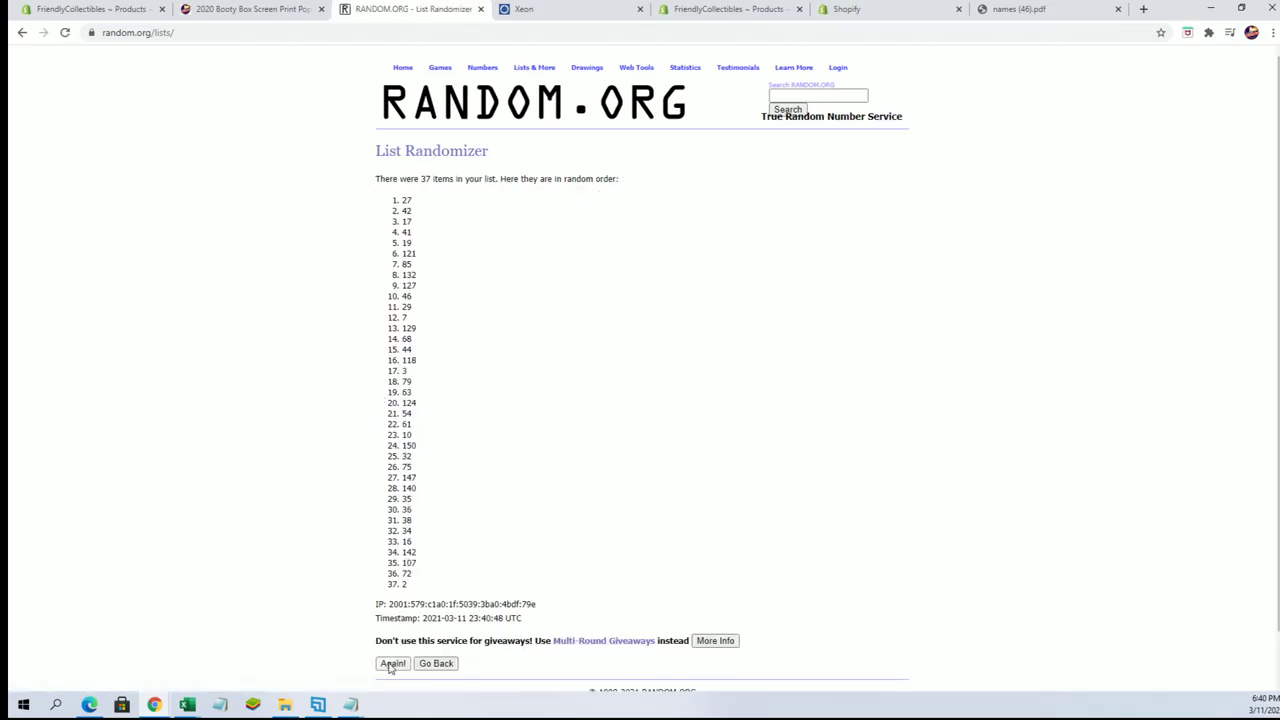
click(390, 665)
click(391, 686)
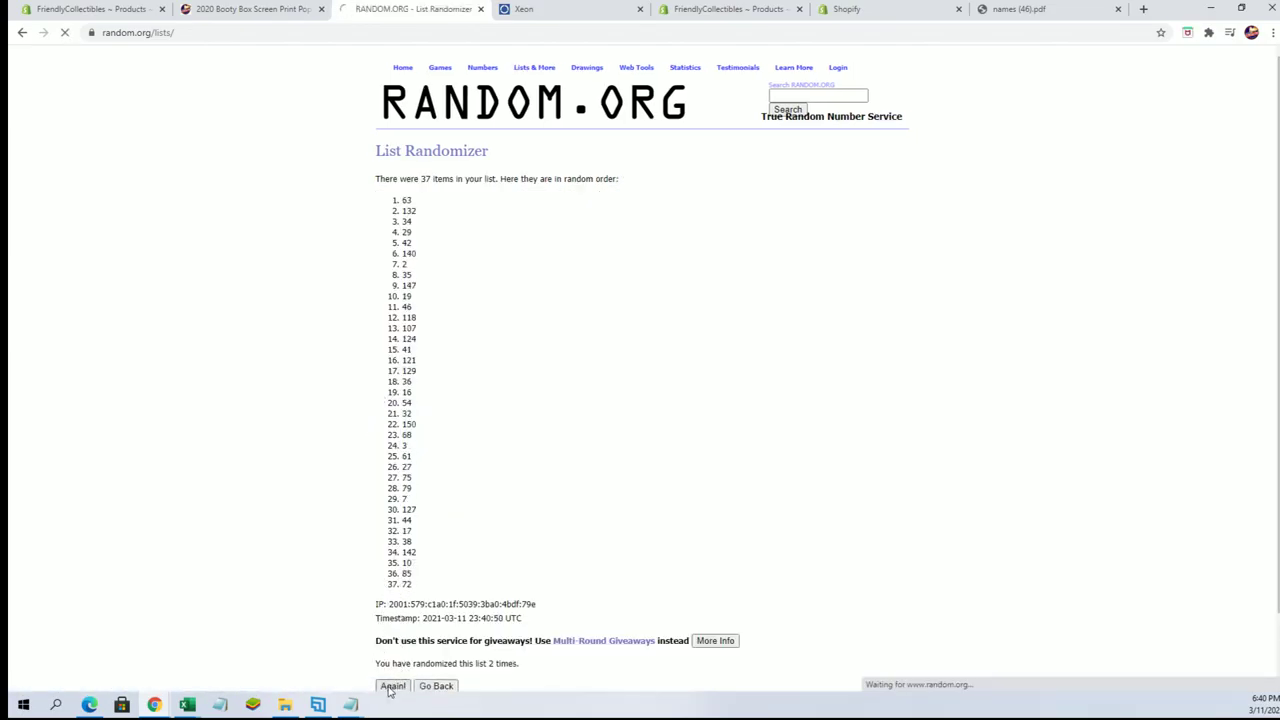
click(391, 686)
click(391, 686)
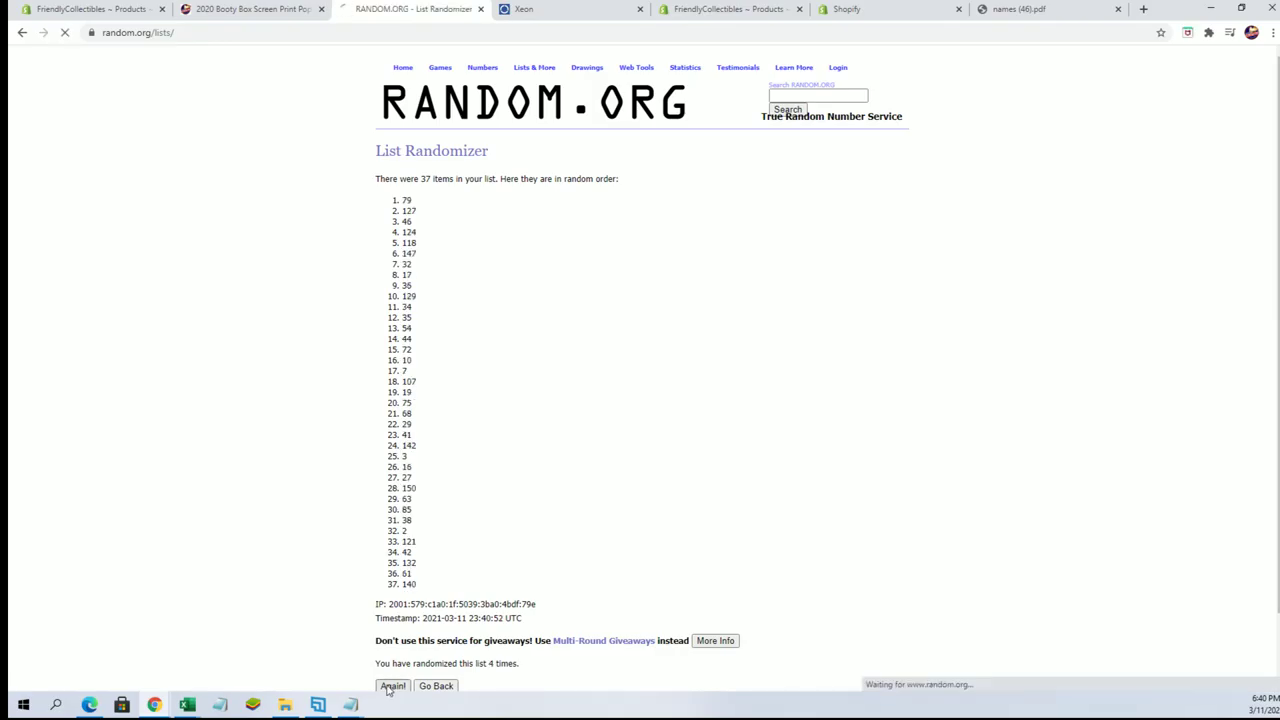
click(391, 686)
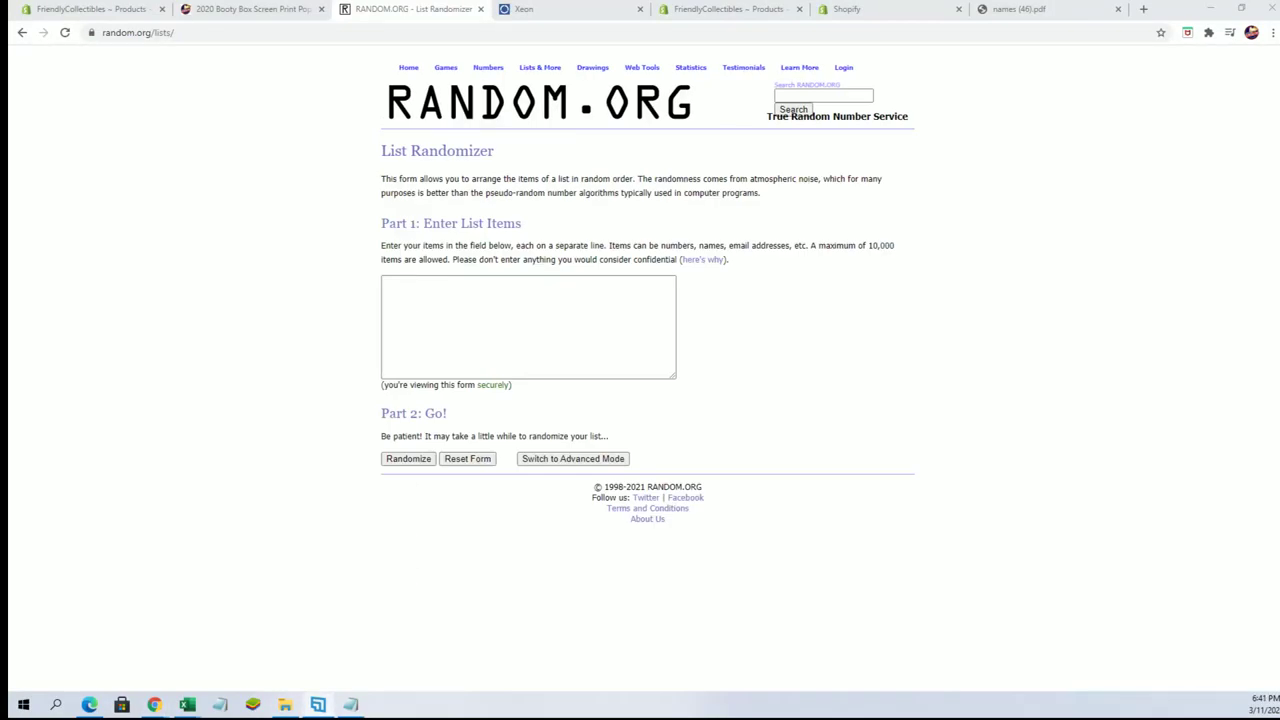
Copy the block of participant names for BBGIGPOST213 from the untitled note into the List Randomizer's item list
click(350, 704)
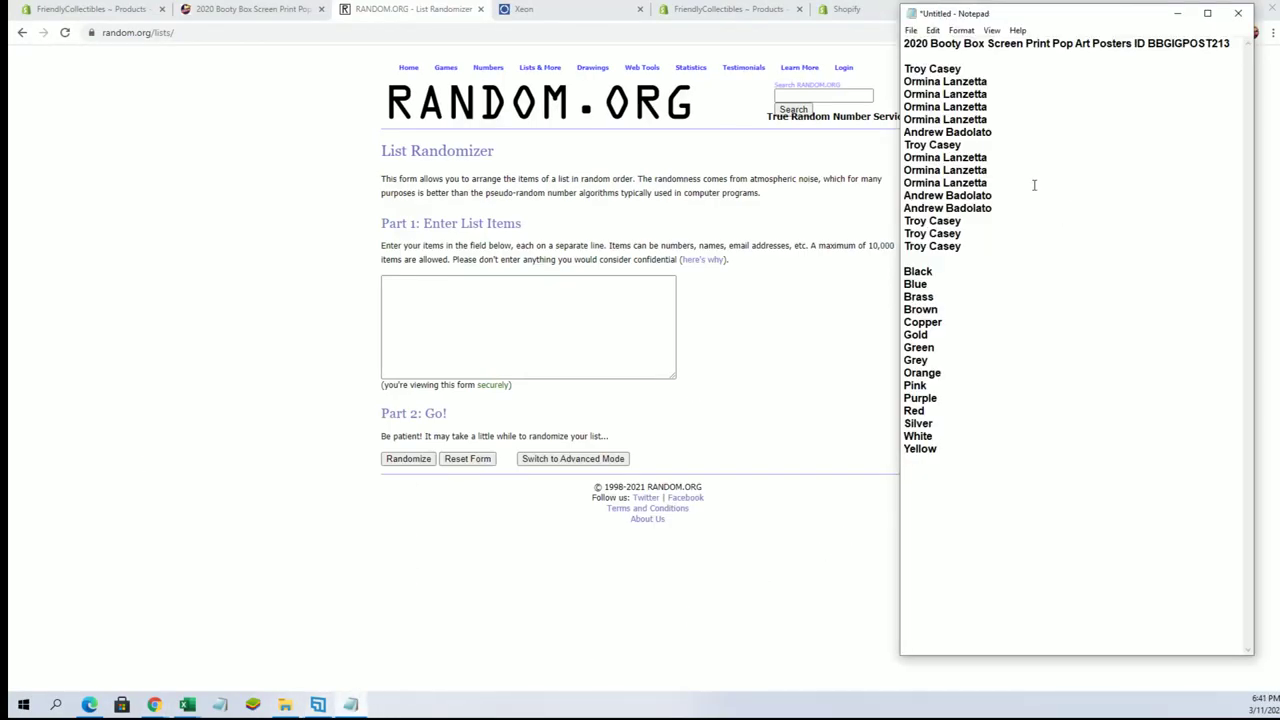
click(904, 68)
drag(904, 68, 962, 246)
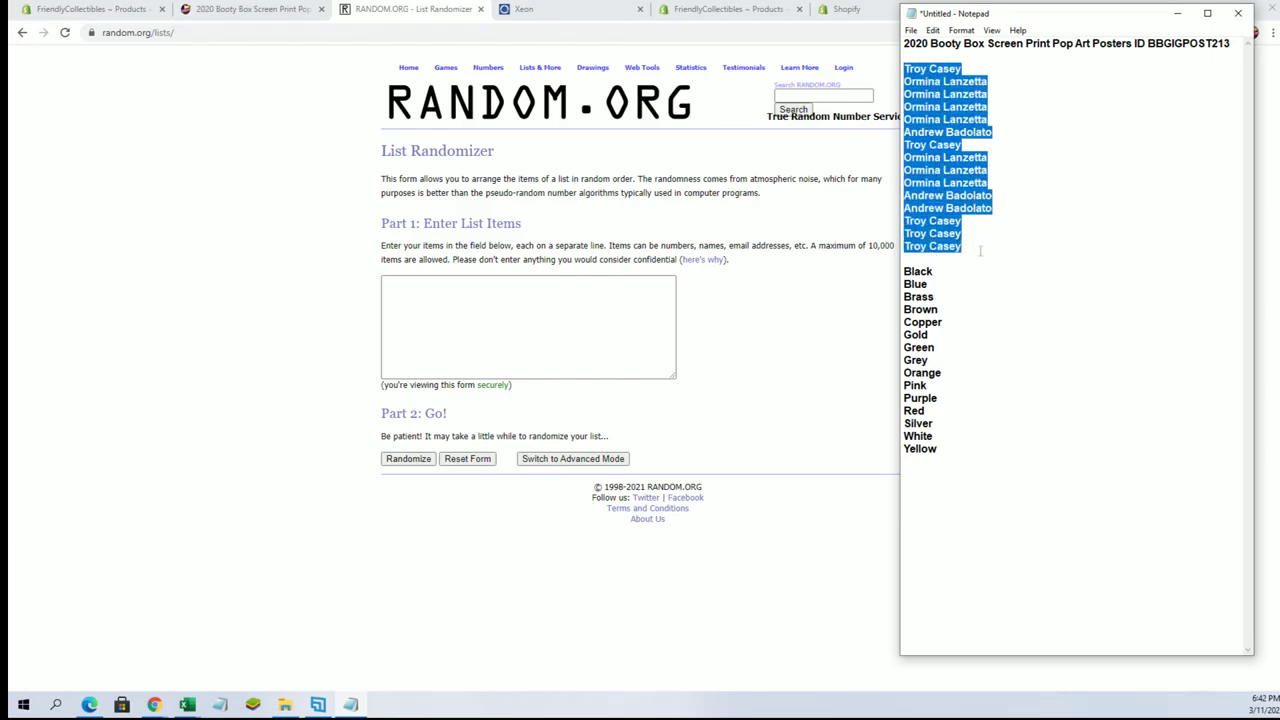
right_click(968, 192)
click(1000, 232)
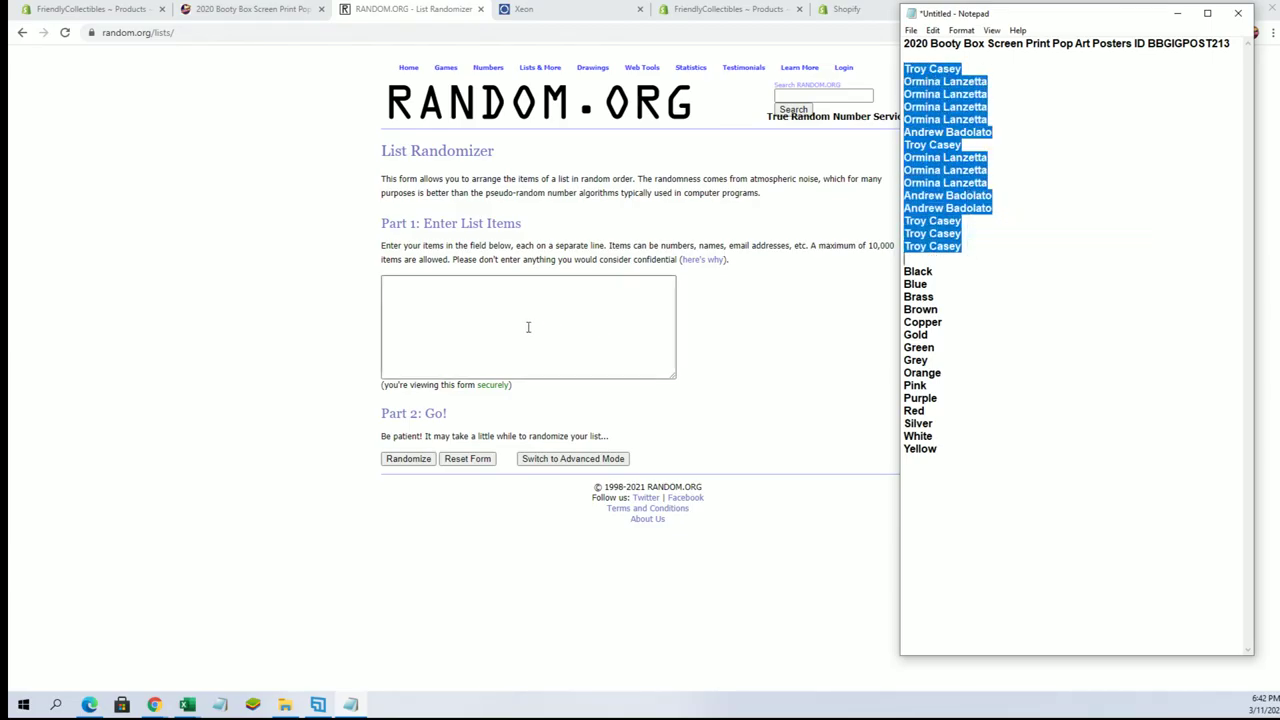
right_click(511, 303)
click(557, 410)
Randomize the participant name list seven times
click(405, 460)
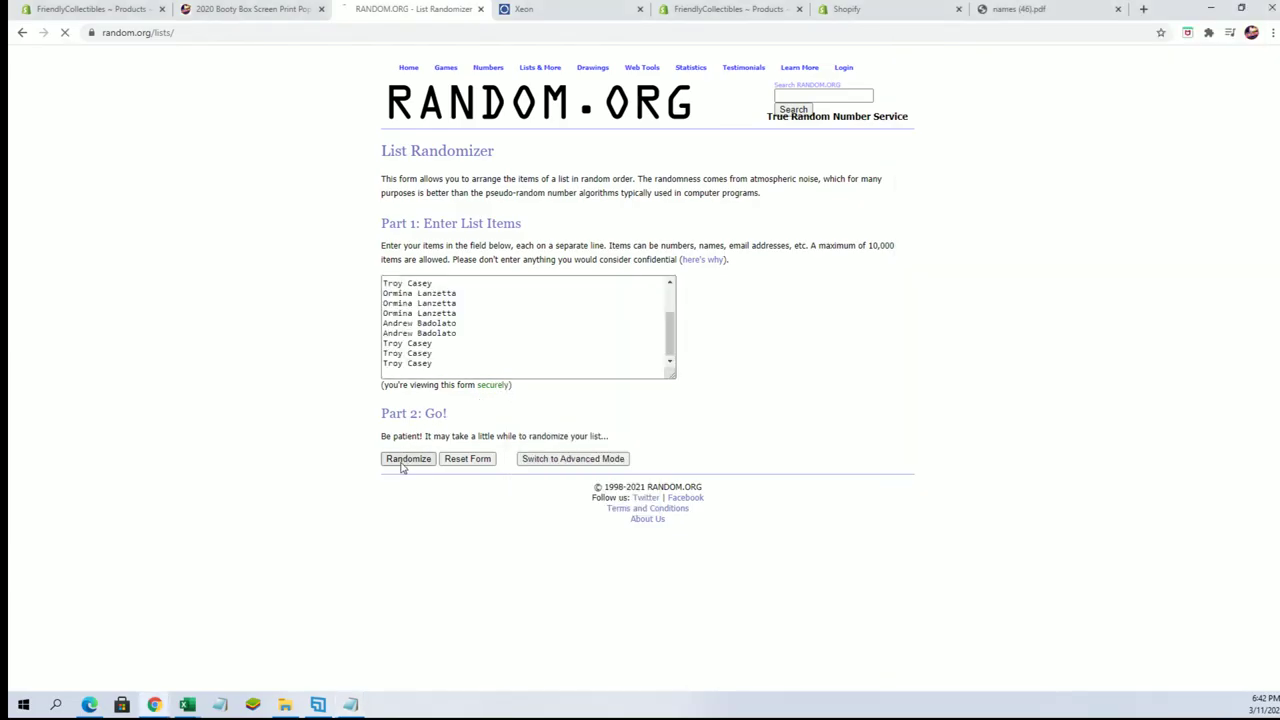
click(1273, 32)
click(1232, 156)
click(1232, 156)
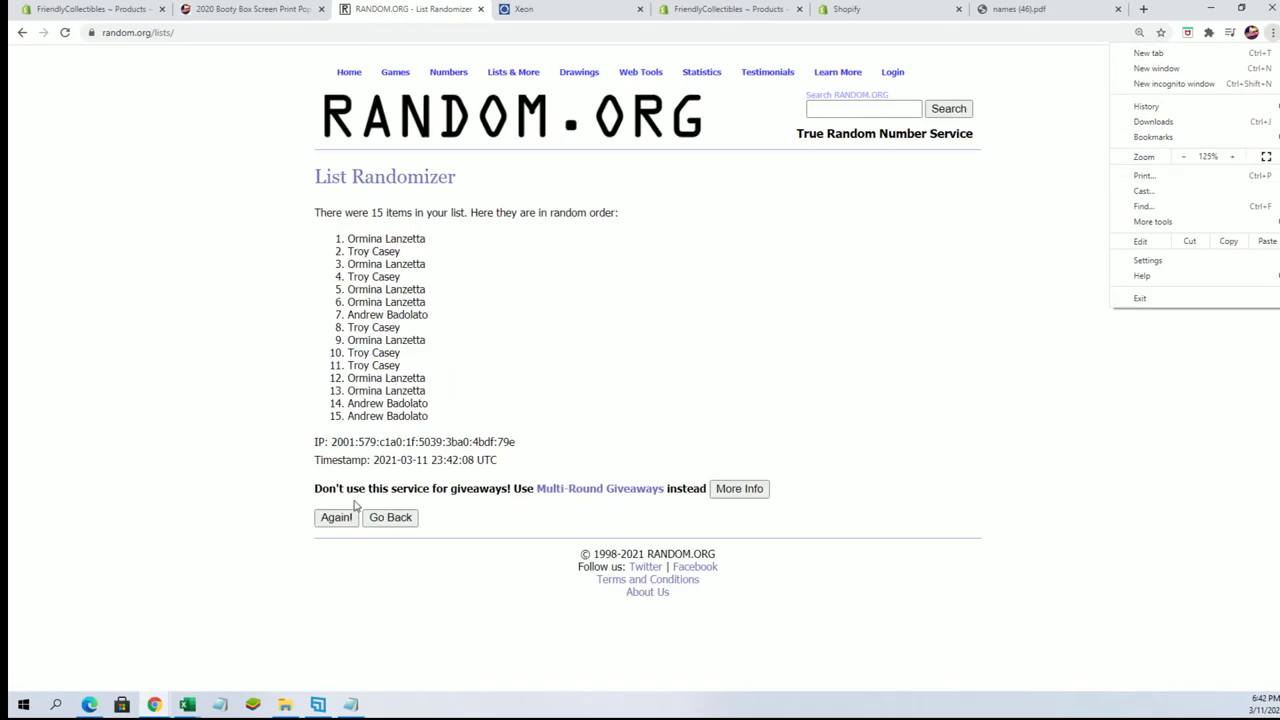
click(340, 512)
click(336, 517)
click(333, 554)
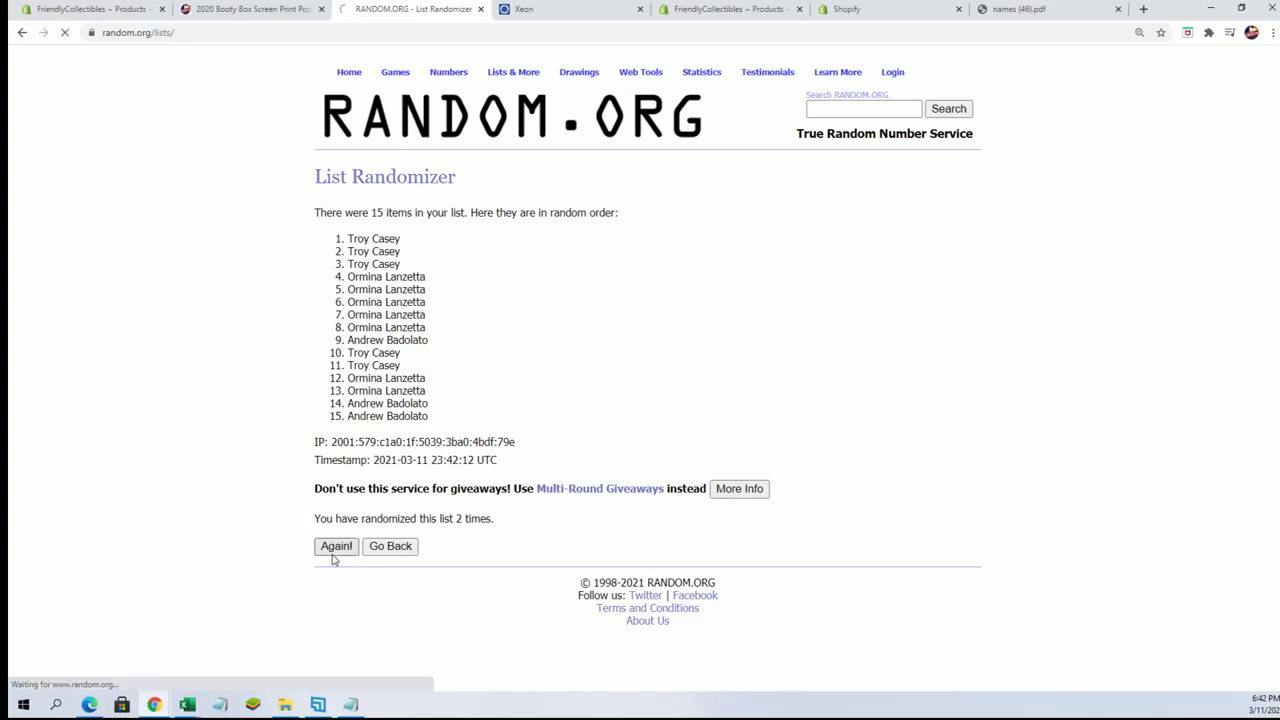
click(333, 554)
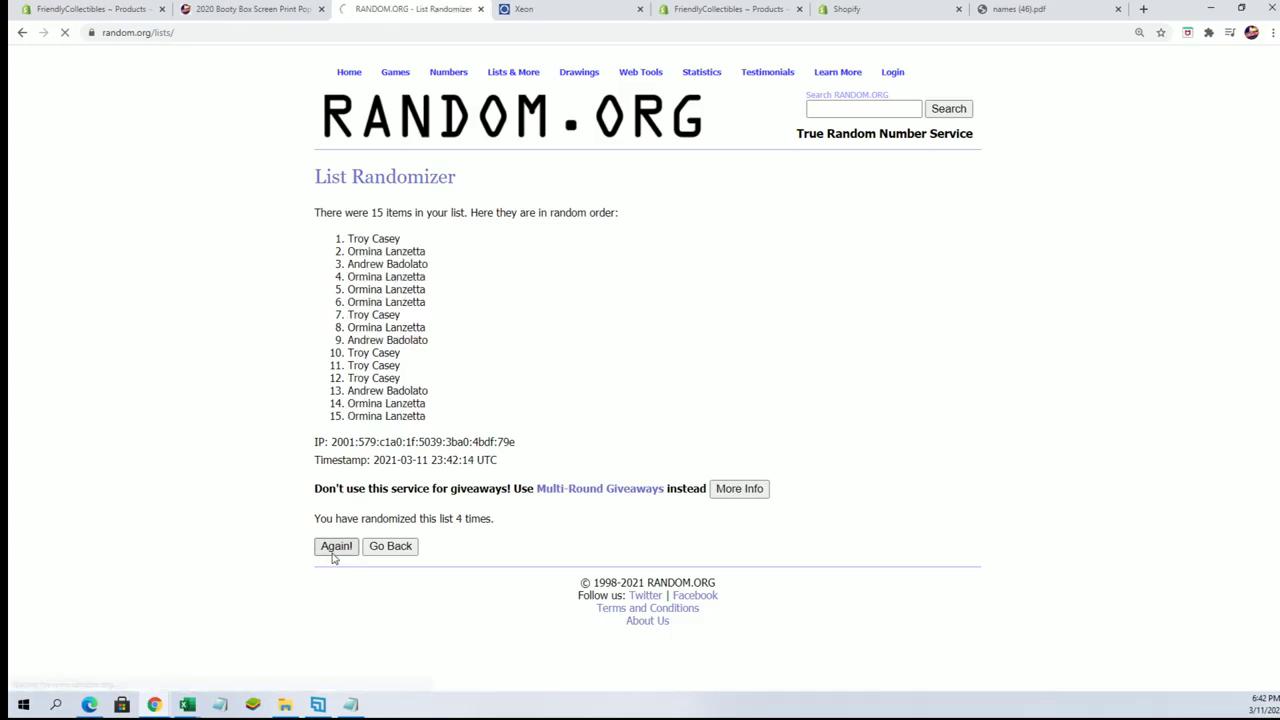
click(333, 554)
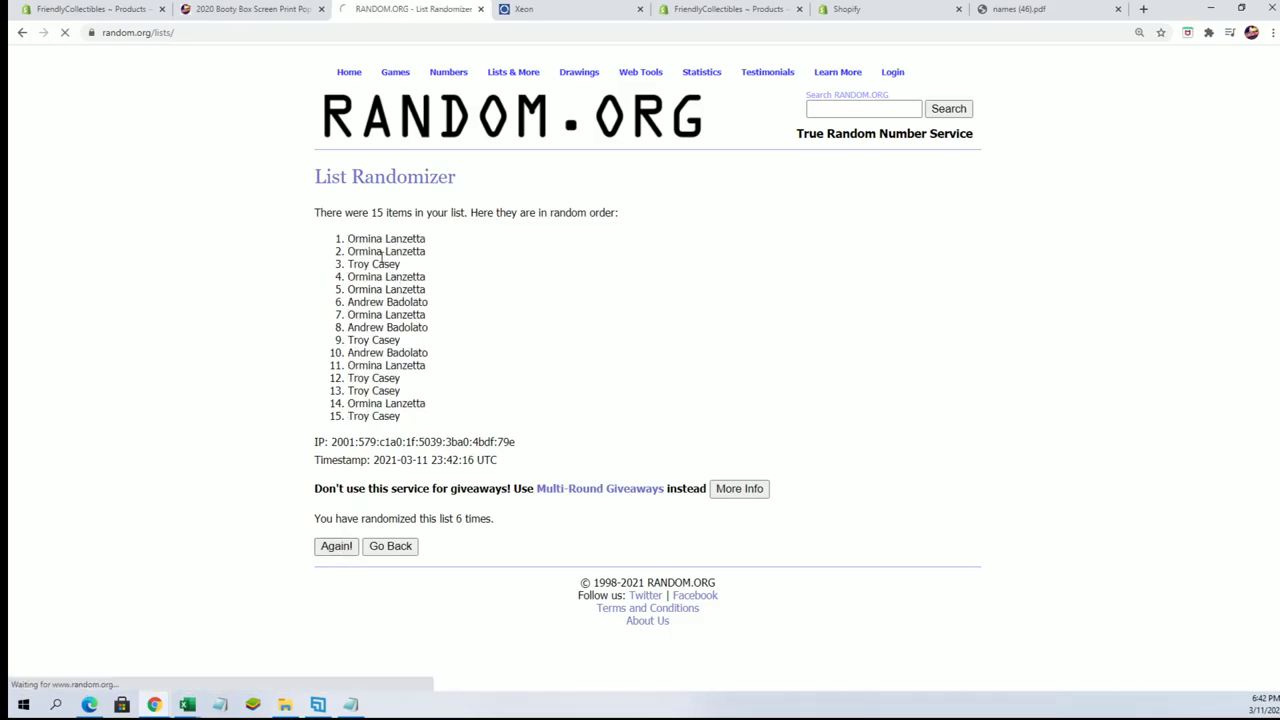
Copy all 15 shuffled participant names from the List Randomizer results
drag(347, 237, 419, 425)
right_click(410, 340)
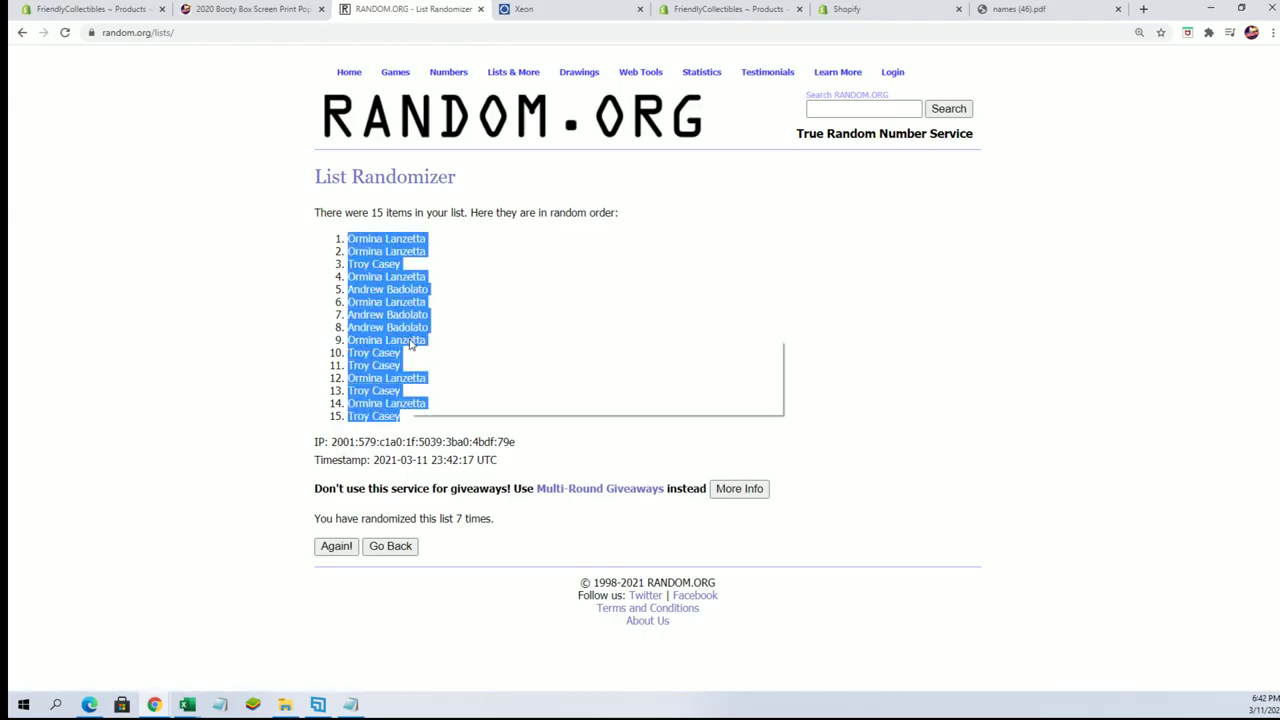
click(440, 350)
Switch to the Book30 workbook in Excel and clear the old owners and colors in A2:B16
click(190, 705)
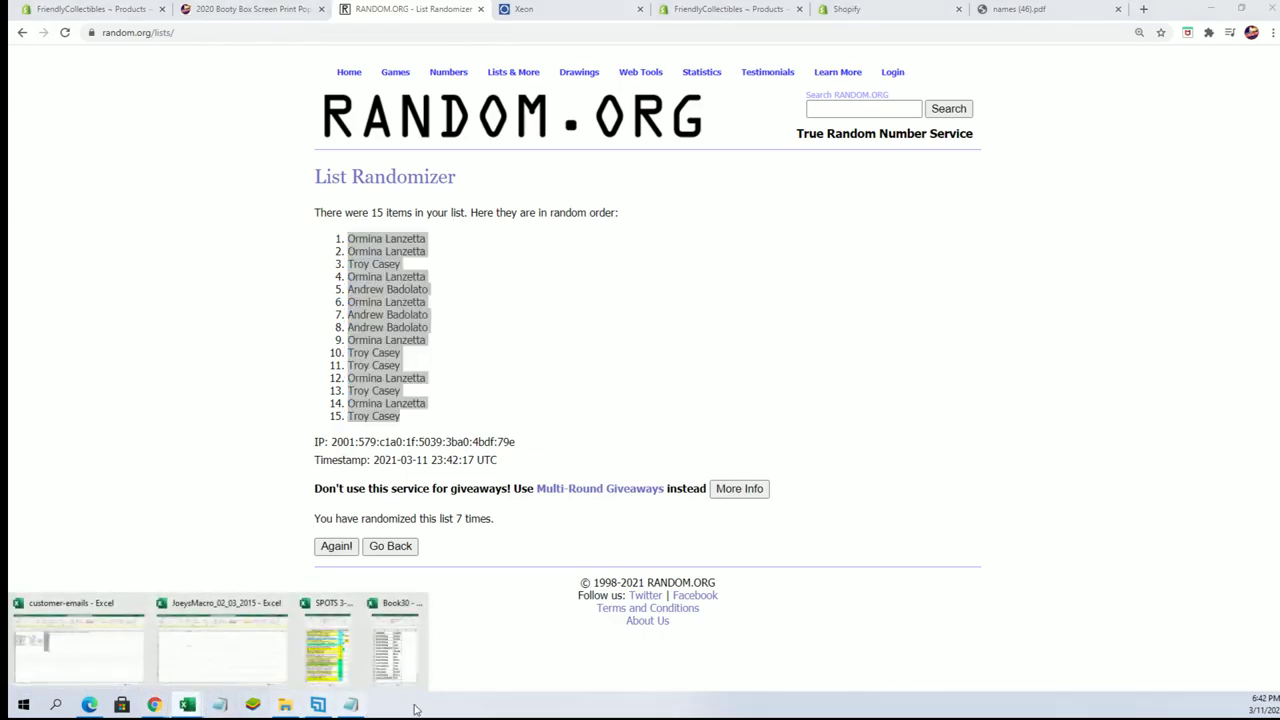
click(395, 645)
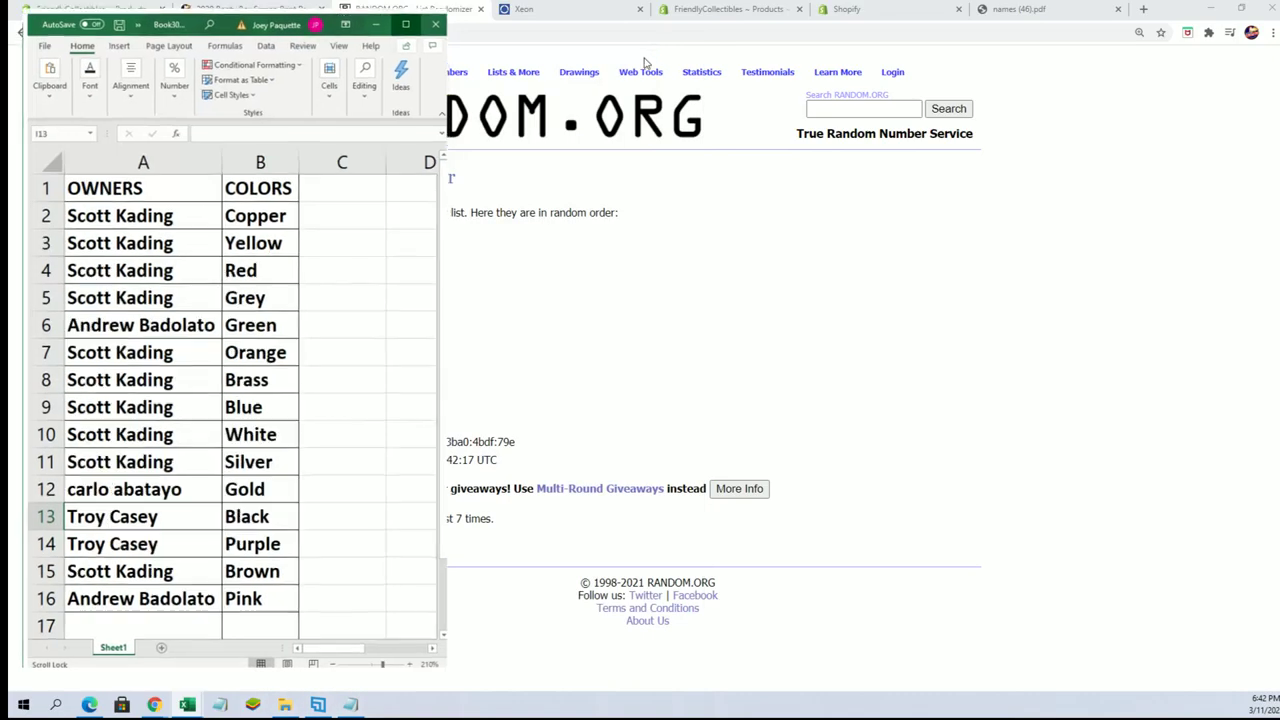
click(655, 46)
drag(166, 207, 229, 608)
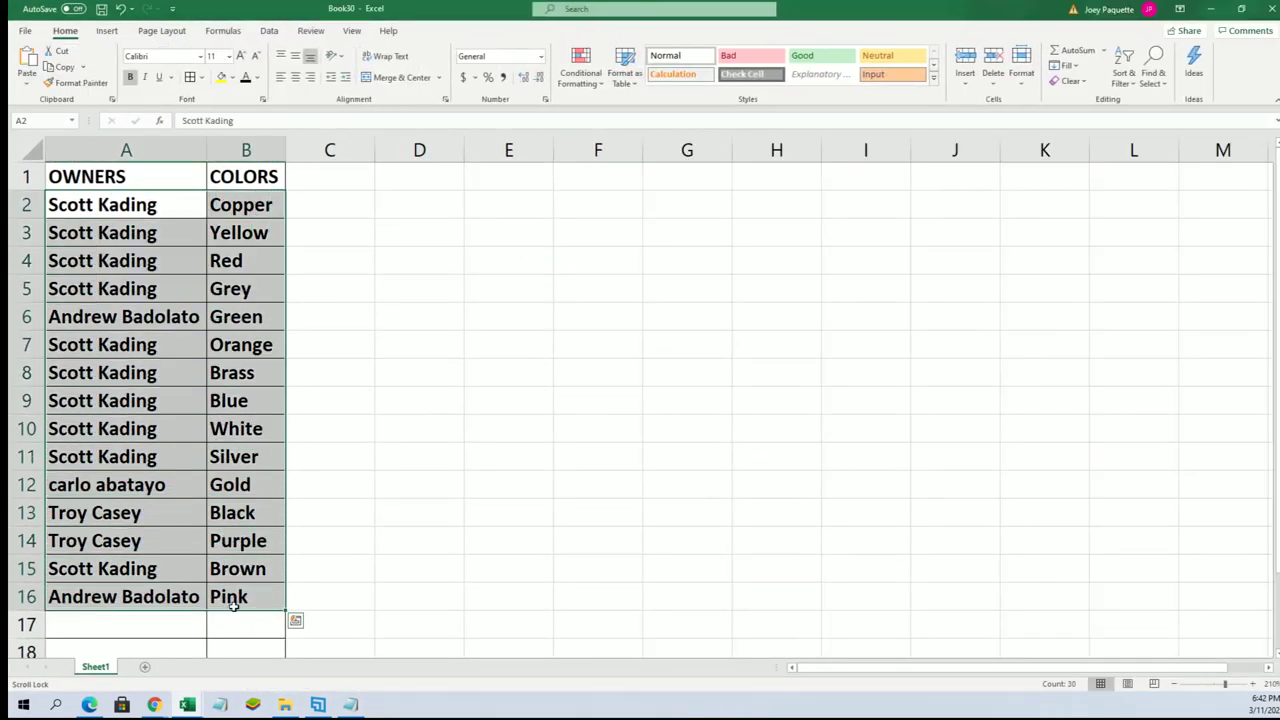
key(Delete)
click(716, 490)
Paste the shuffled names as unformatted text into the OWNERS column starting at A2
right_click(108, 211)
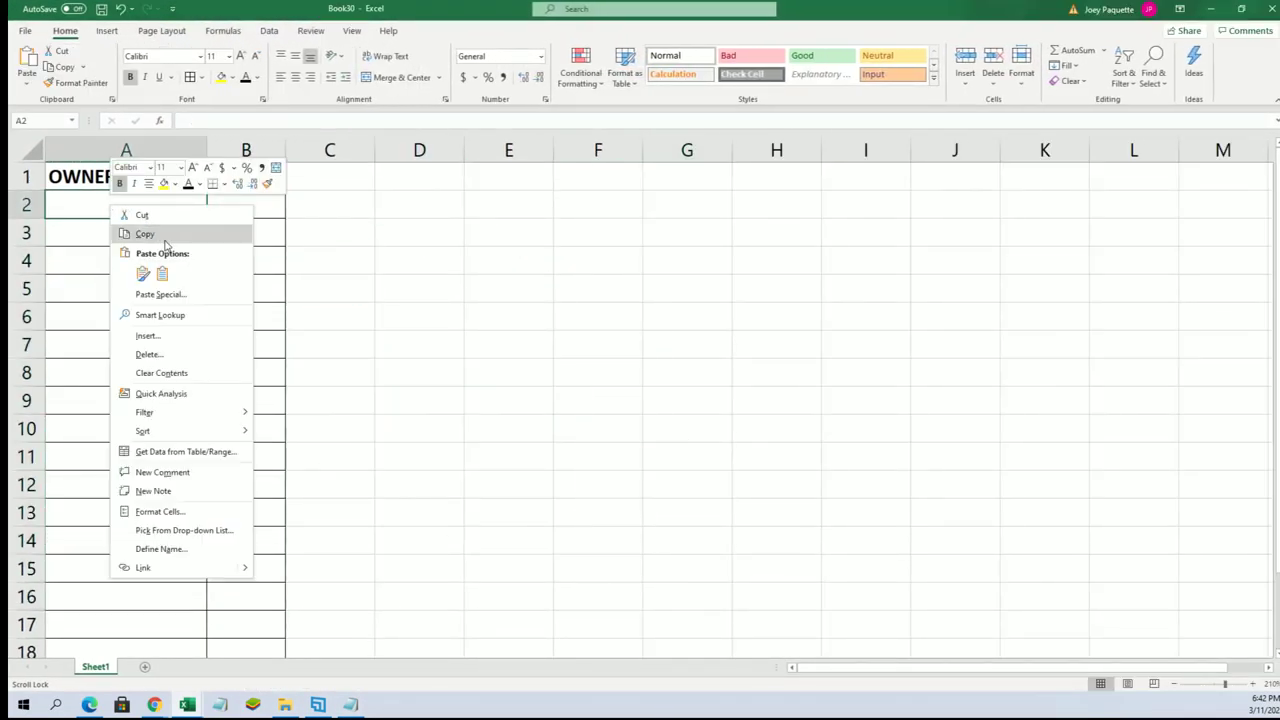
click(191, 291)
click(90, 221)
click(280, 413)
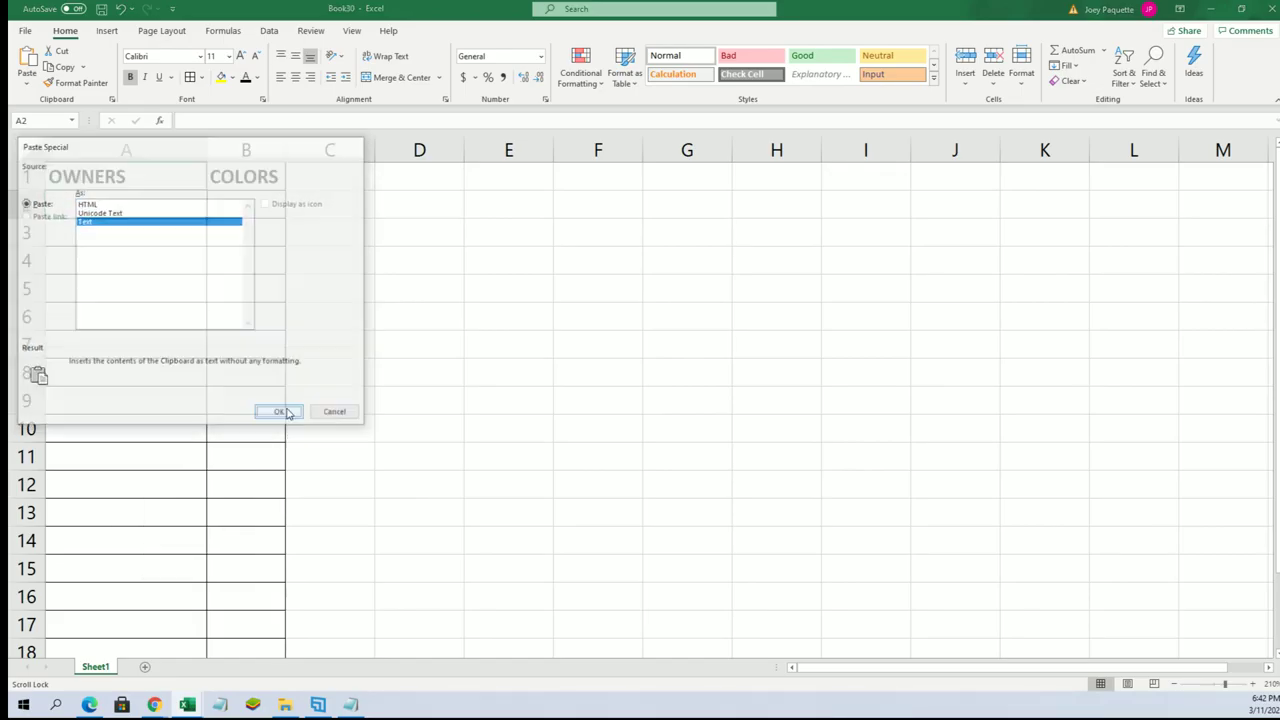
click(250, 206)
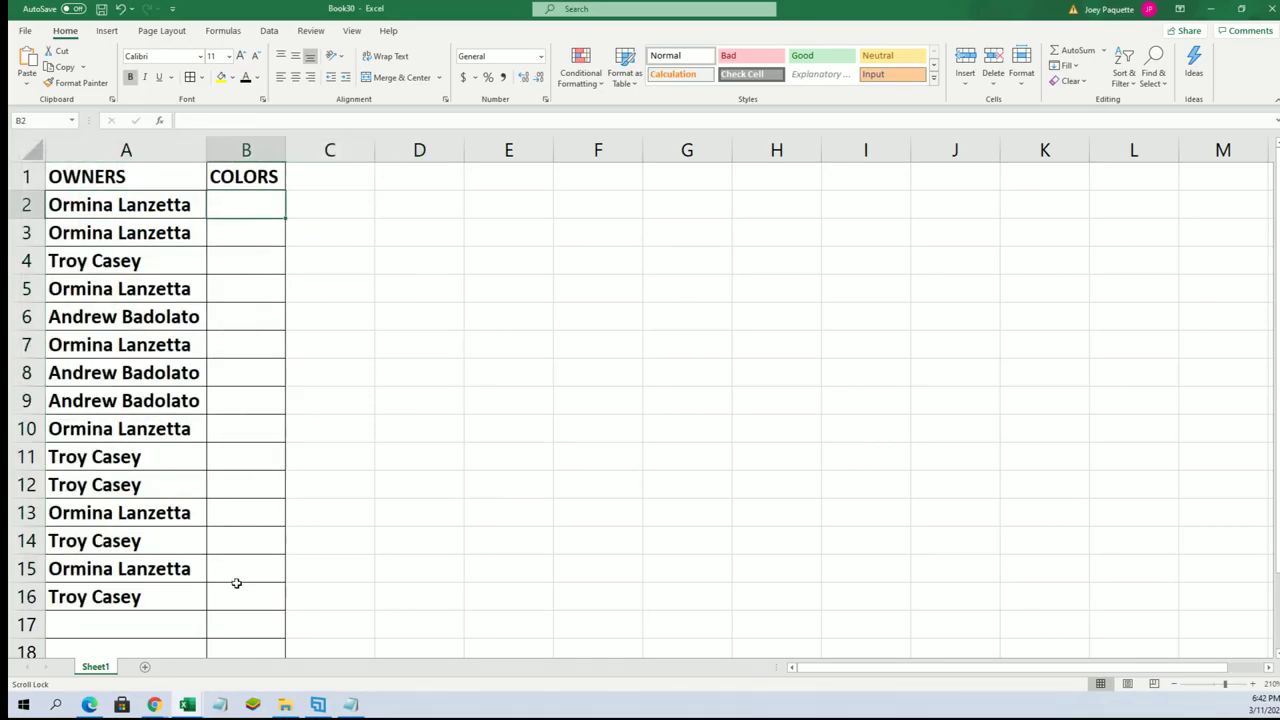
Copy the color list from Black to Yellow in the untitled note into a blank List Randomizer form
click(1210, 9)
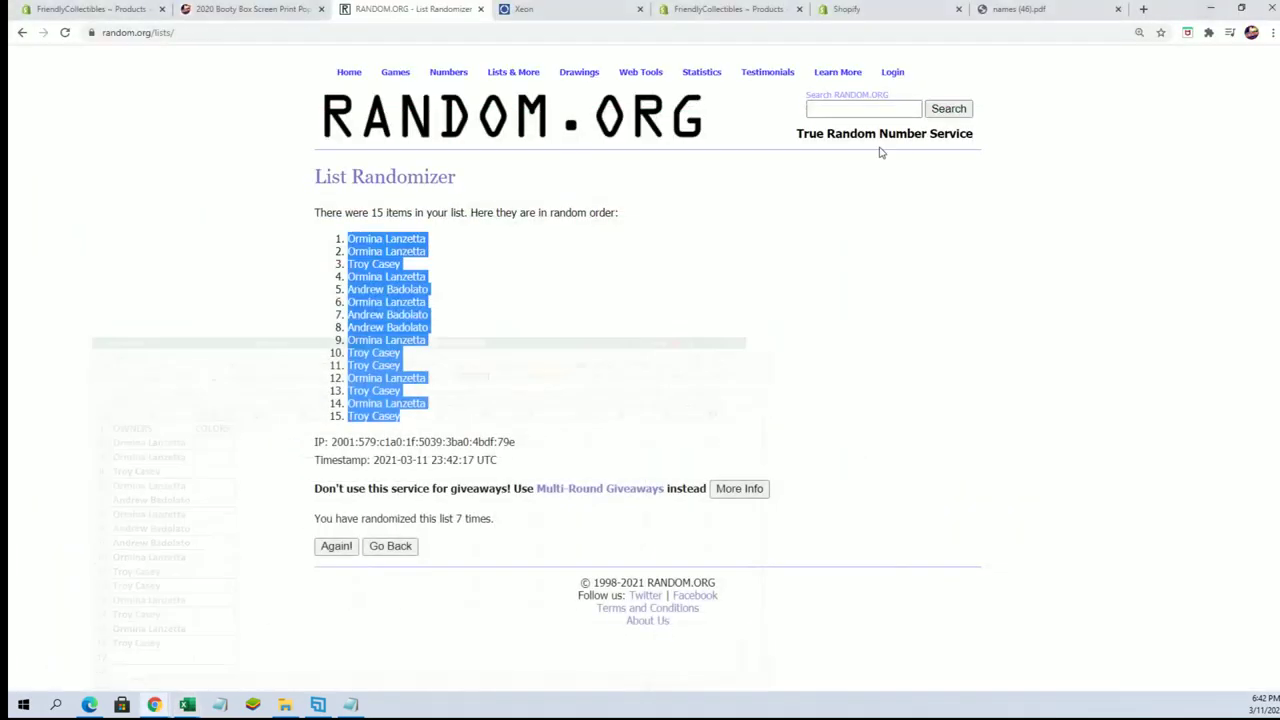
click(533, 91)
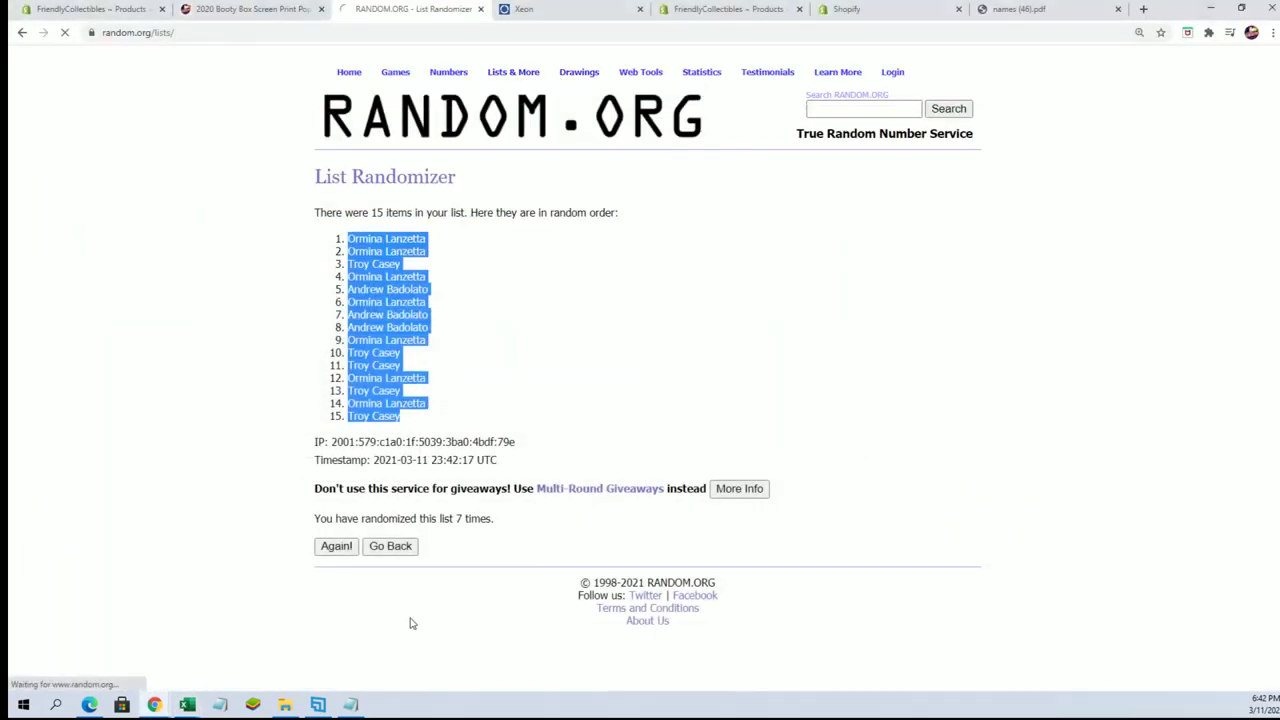
click(350, 704)
click(942, 461)
drag(942, 461, 904, 271)
right_click(923, 271)
click(958, 316)
right_click(496, 352)
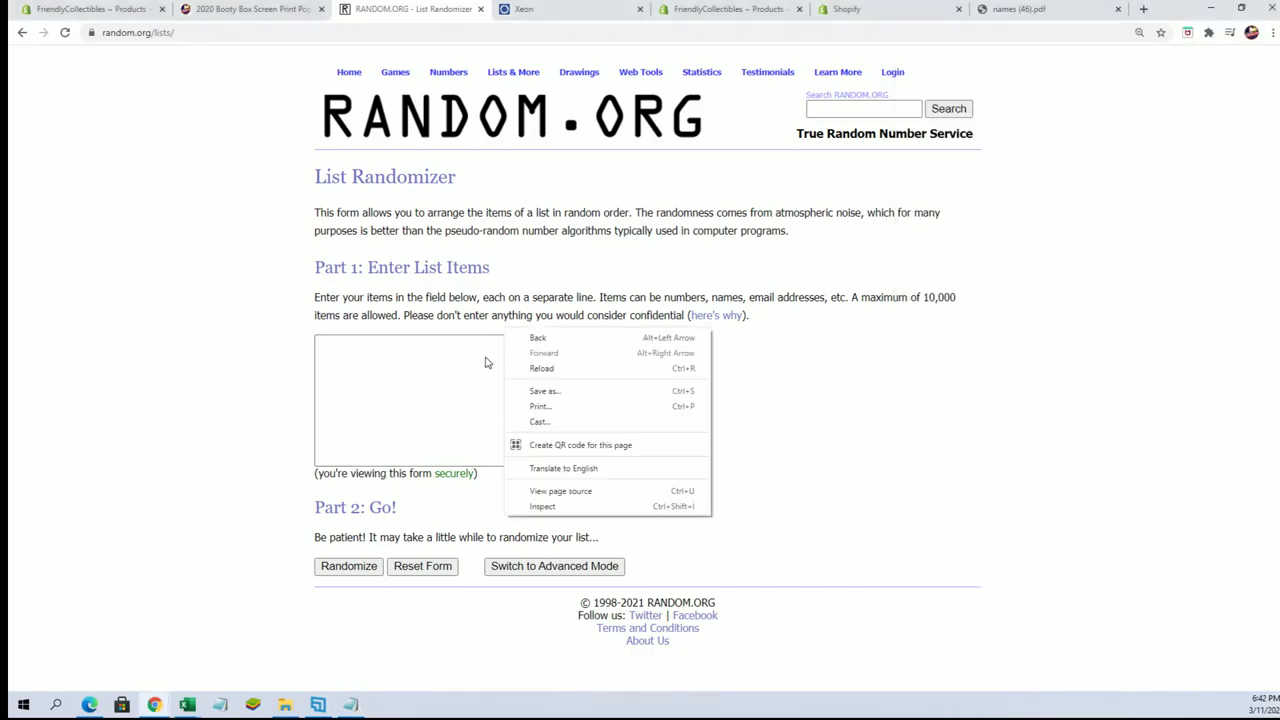
right_click(503, 357)
click(530, 456)
Randomize the color list seven times
click(352, 567)
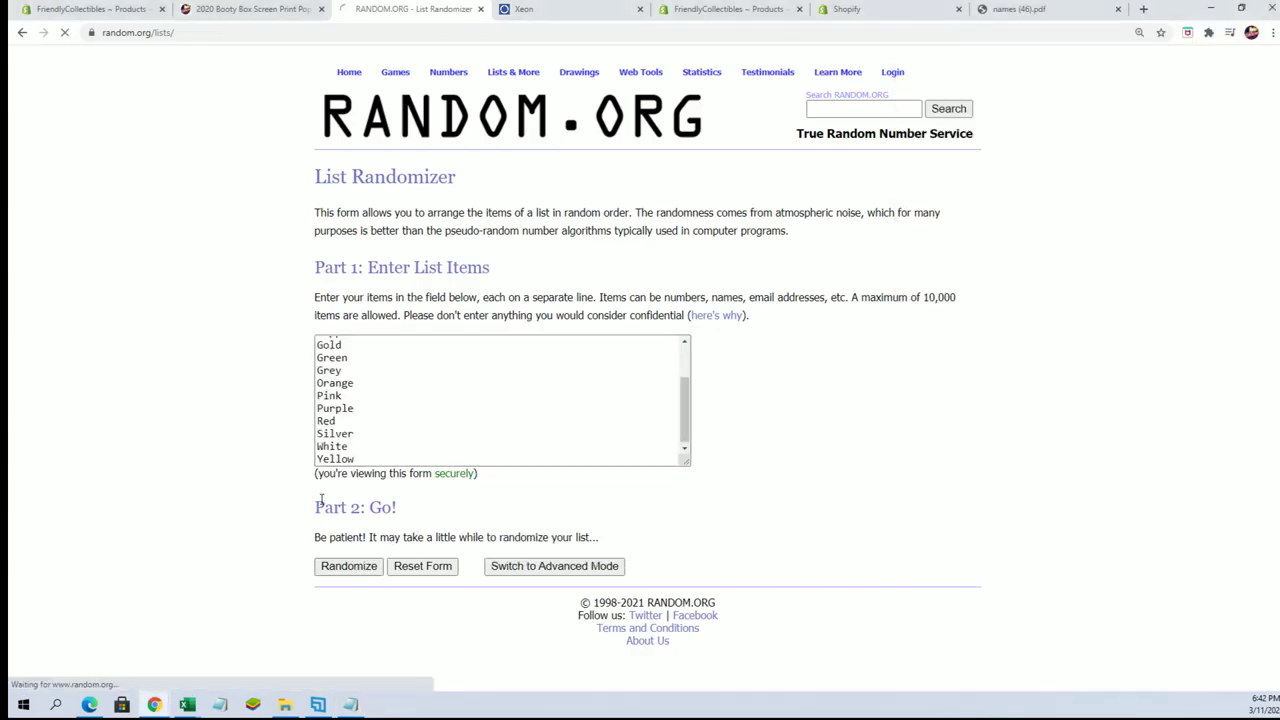
click(333, 517)
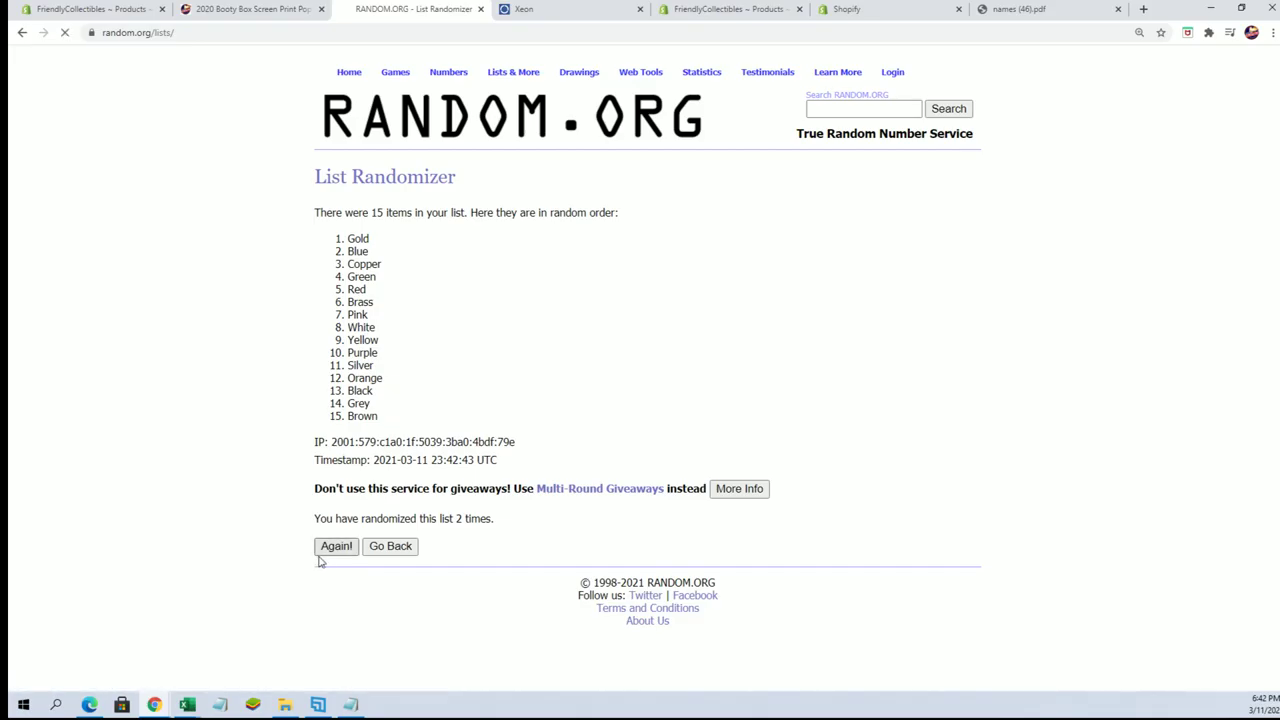
click(326, 549)
click(325, 552)
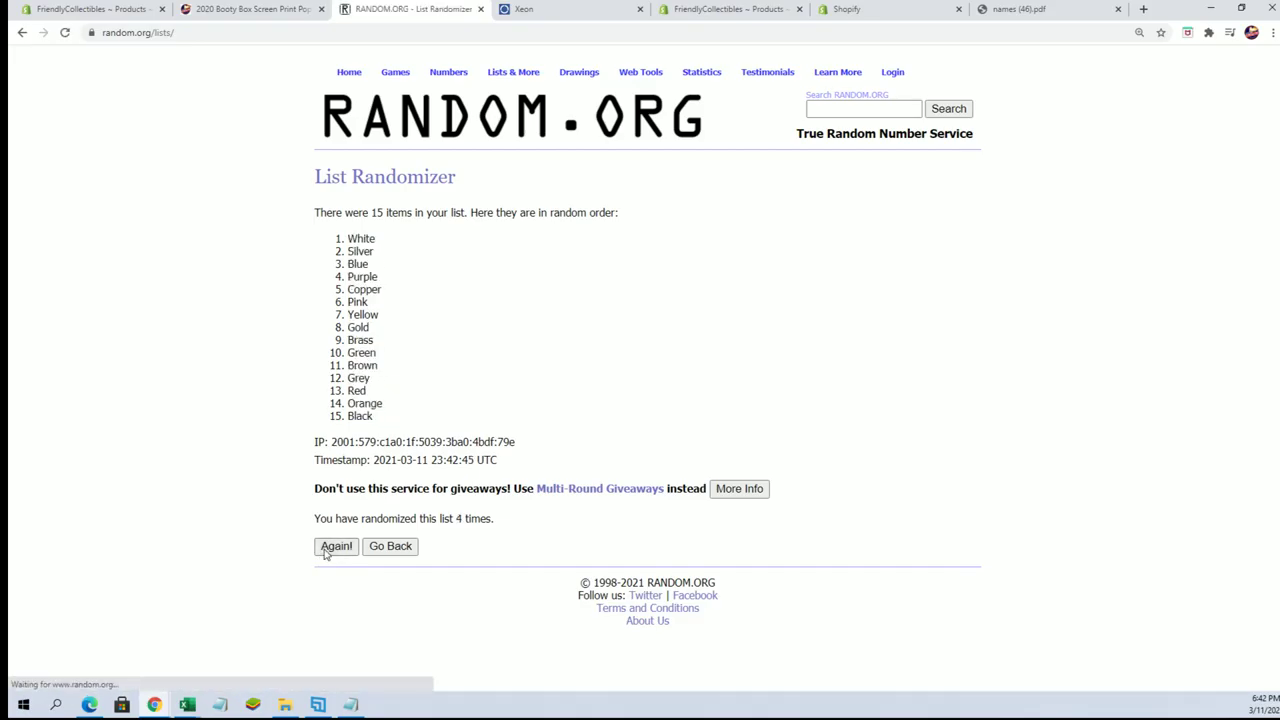
click(336, 546)
click(324, 553)
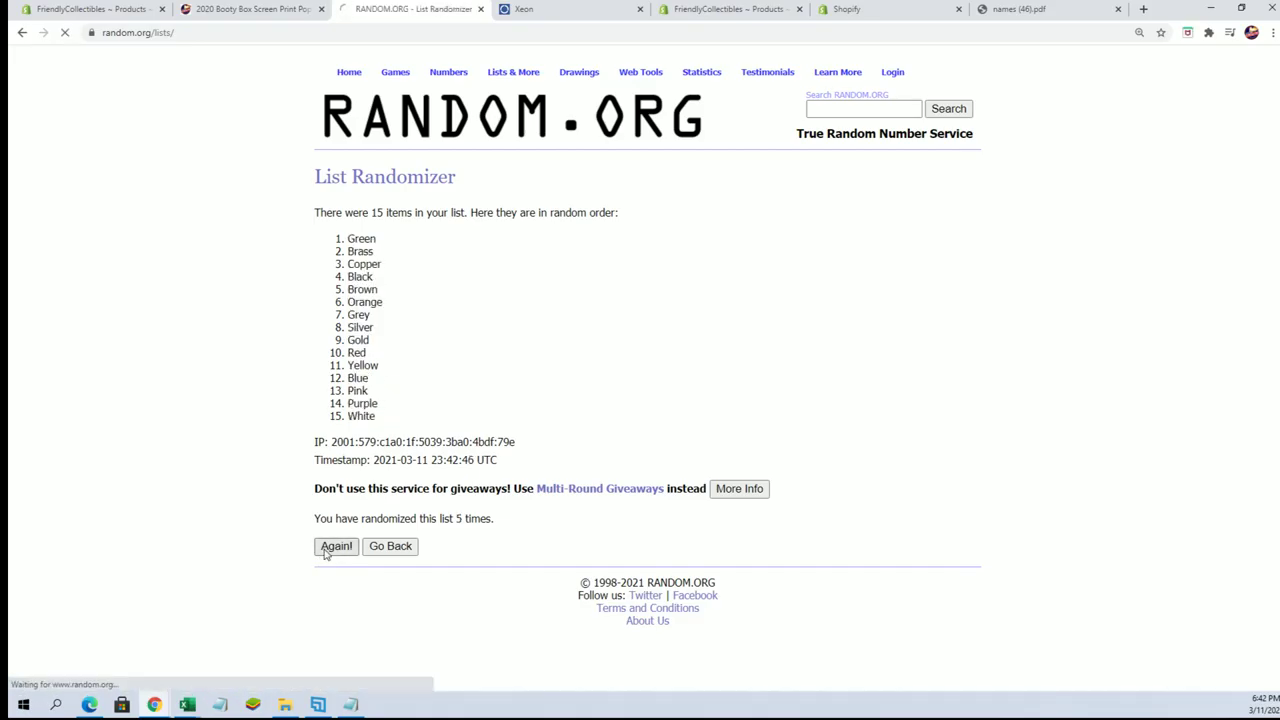
click(325, 552)
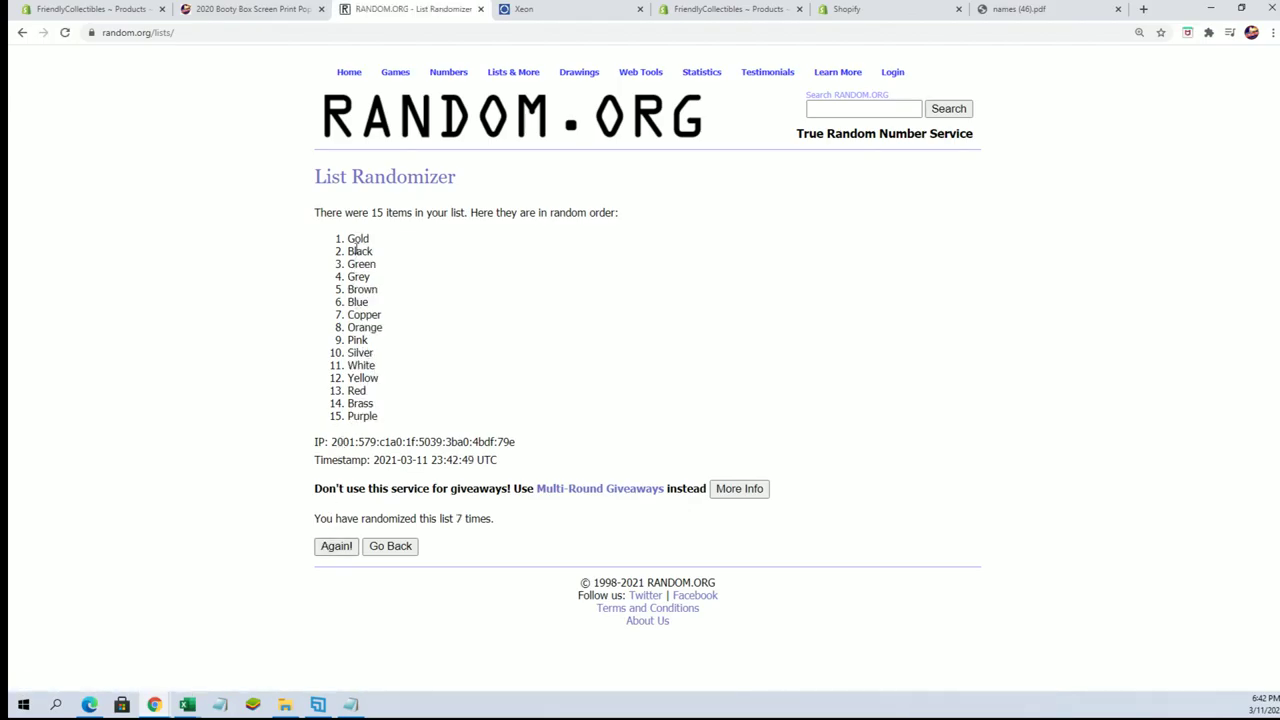
Copy the 15 shuffled colors into Book30's COLORS column starting at B2, pasting them as unformatted text
drag(348, 237, 383, 424)
right_click(380, 354)
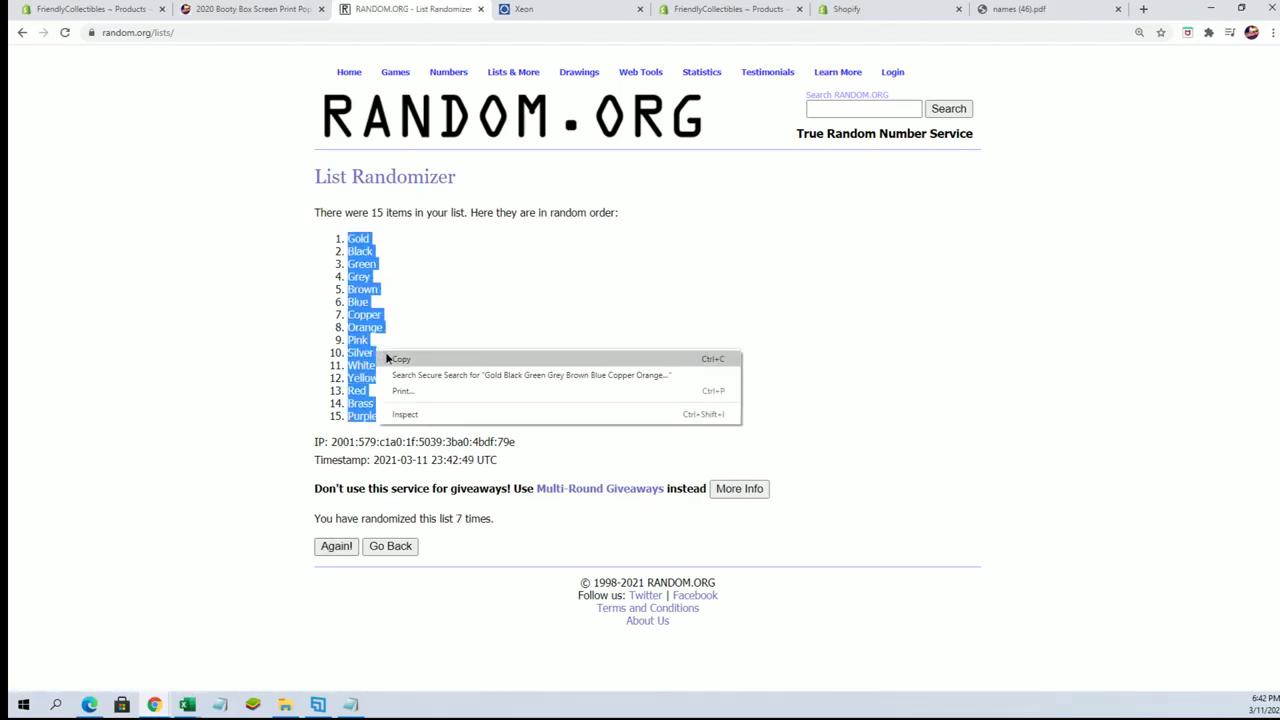
click(389, 360)
click(187, 704)
click(421, 670)
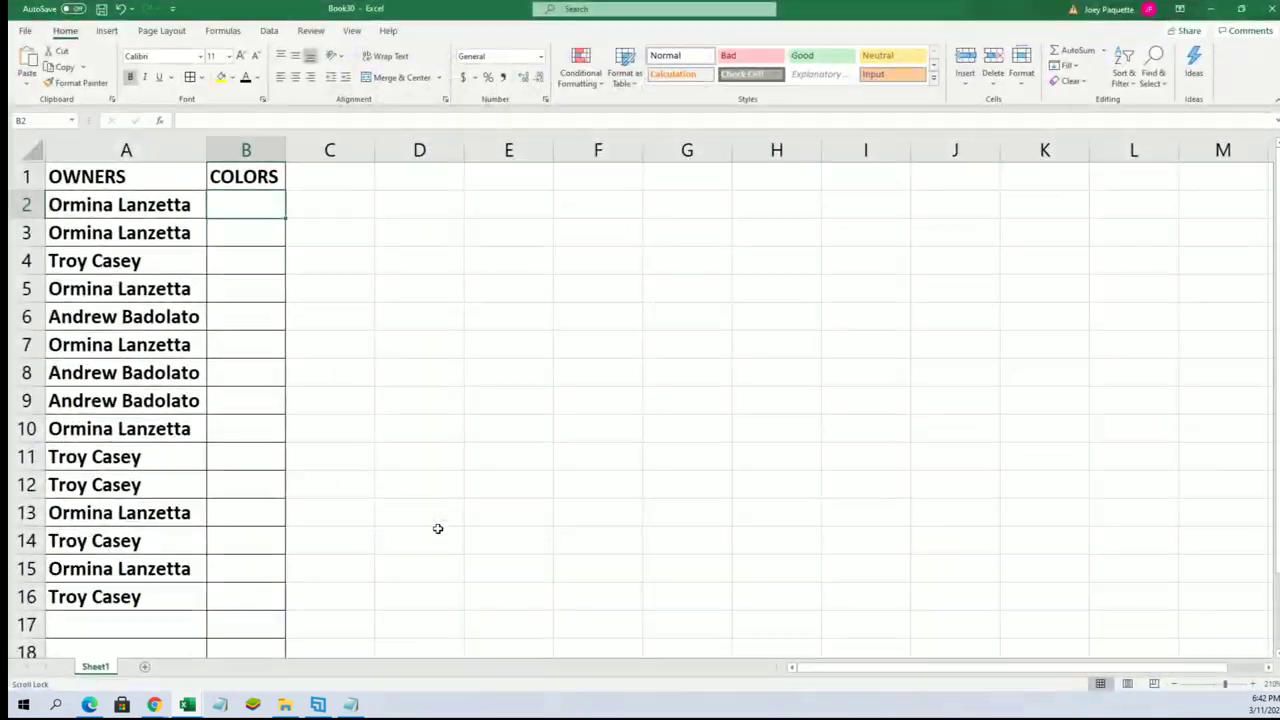
right_click(251, 200)
click(290, 266)
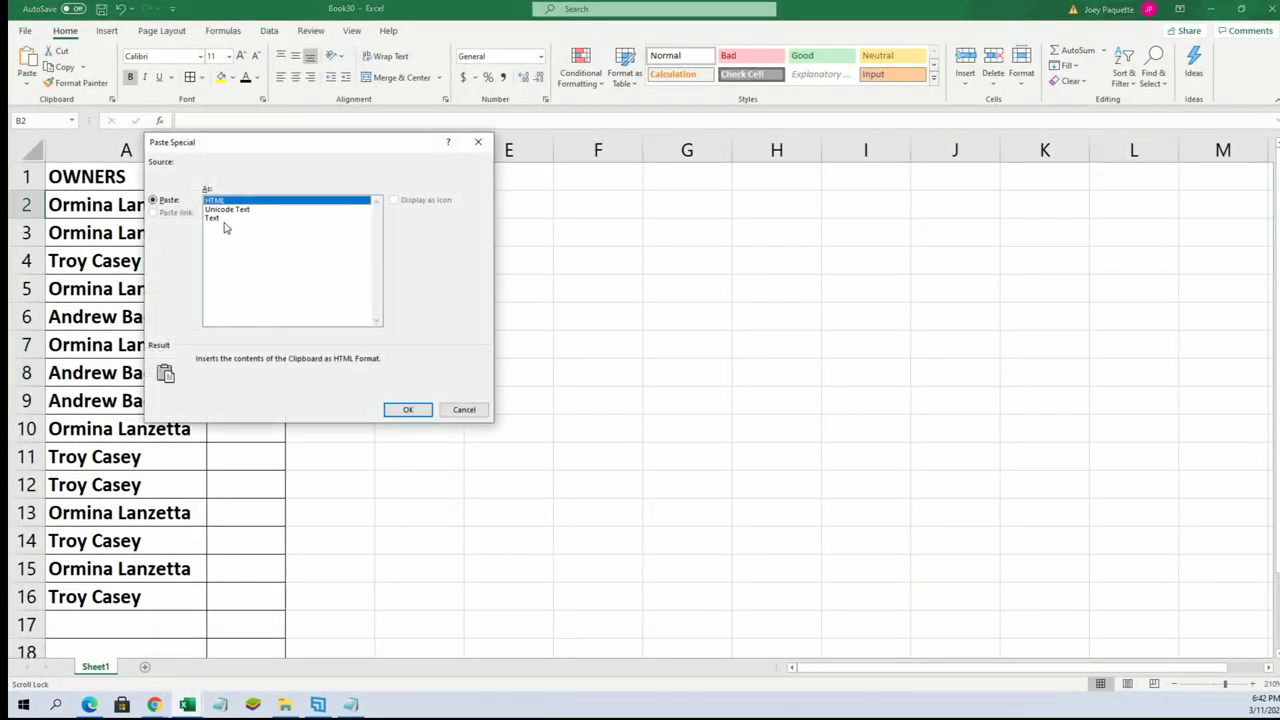
click(226, 216)
click(409, 408)
click(425, 322)
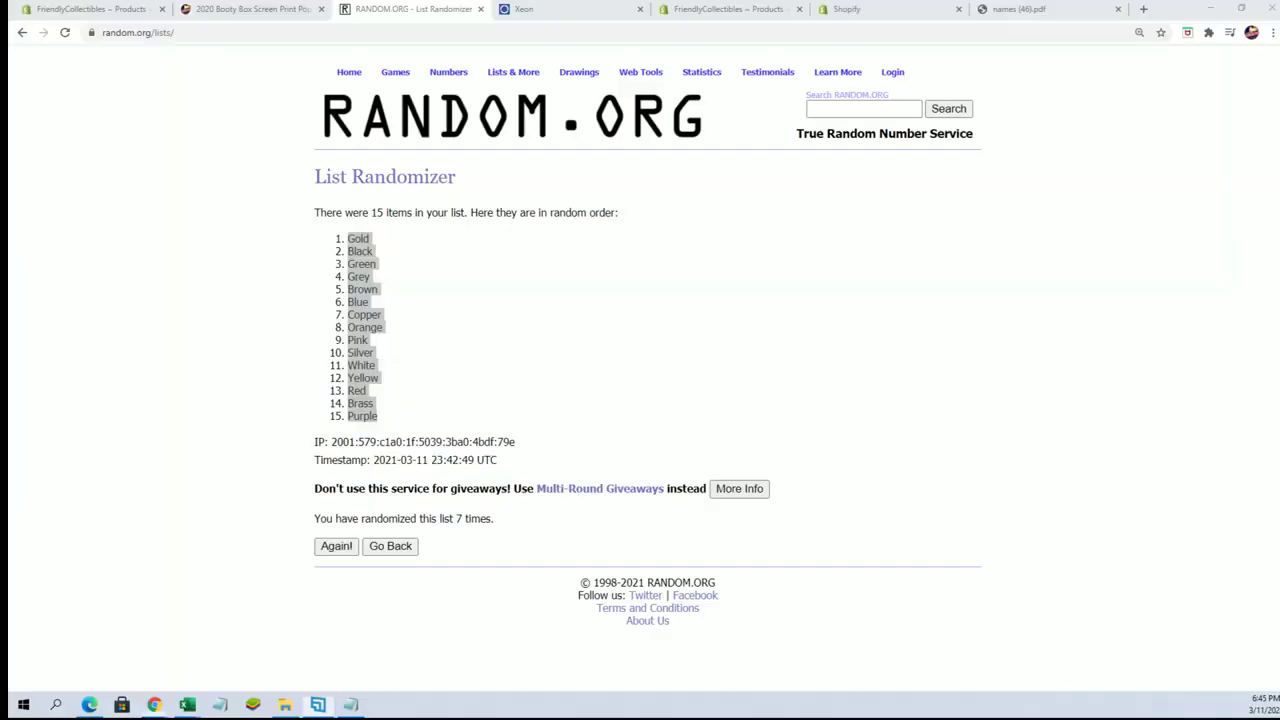
Show the storefront product page for 2020 Booty Box Screen Print Pop Art Posters ID BBGIGPOST214 in the browser
click(590, 8)
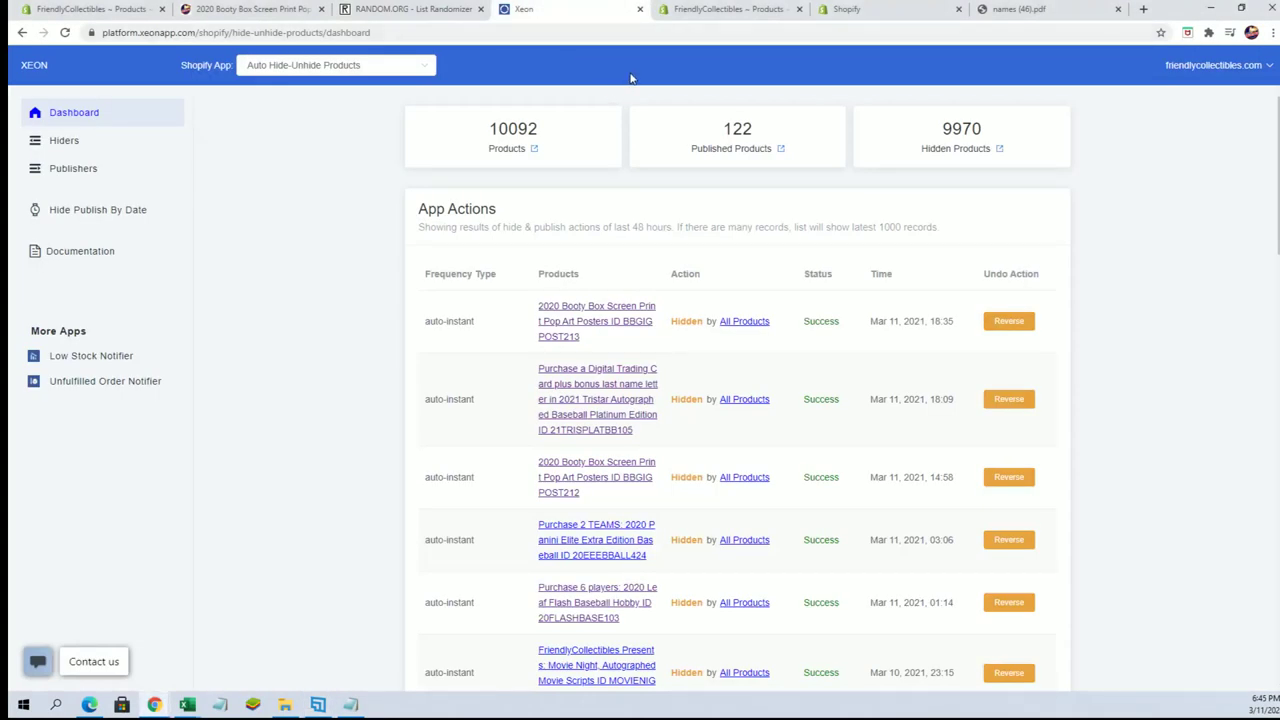
click(252, 9)
scroll(550, 200, up, 4)
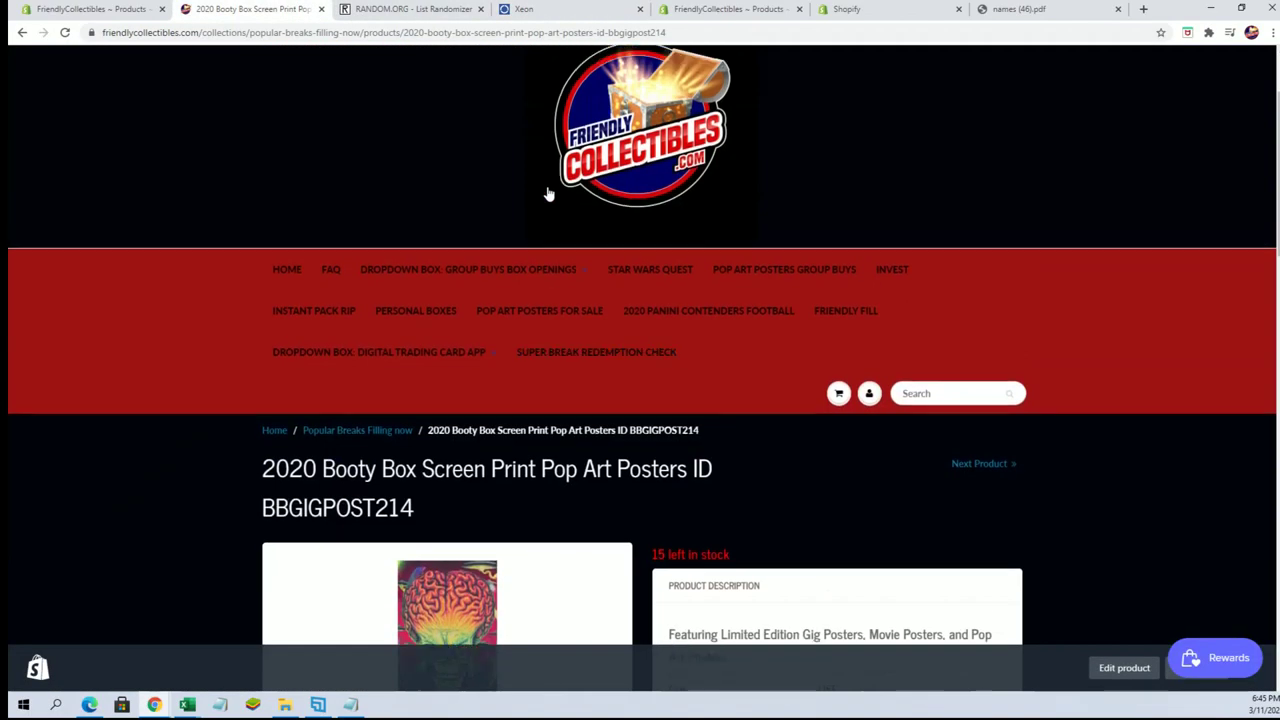
Open the Pop Art Posters Group Buys collection and review the chase poster descriptions and pictures through to the ticket list links
click(746, 276)
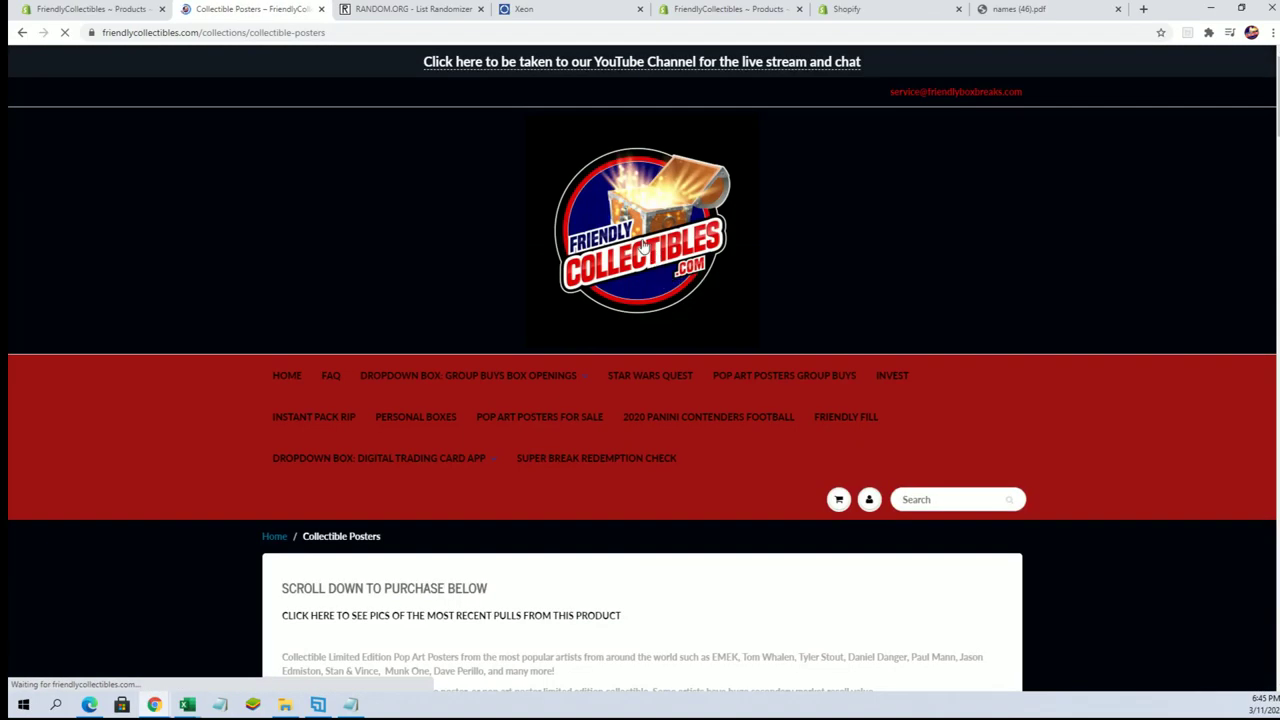
scroll(606, 198, down, 15)
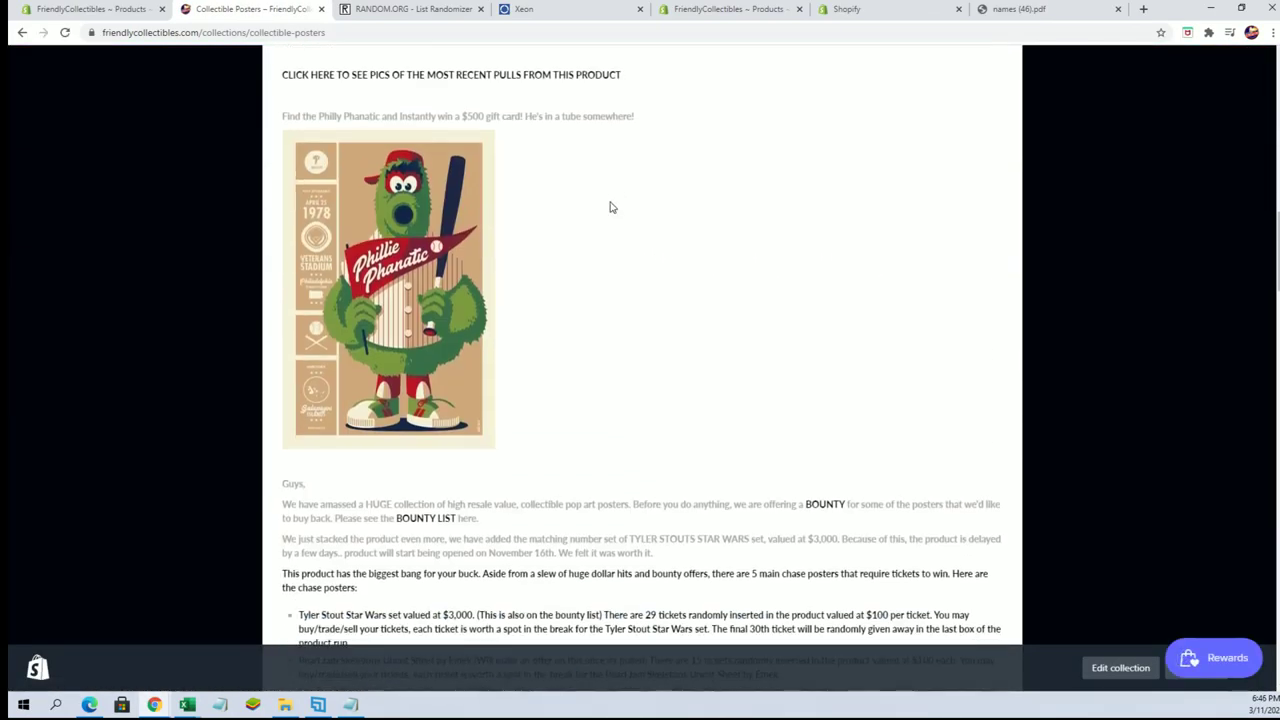
scroll(612, 207, down, 8)
scroll(508, 338, up, 3)
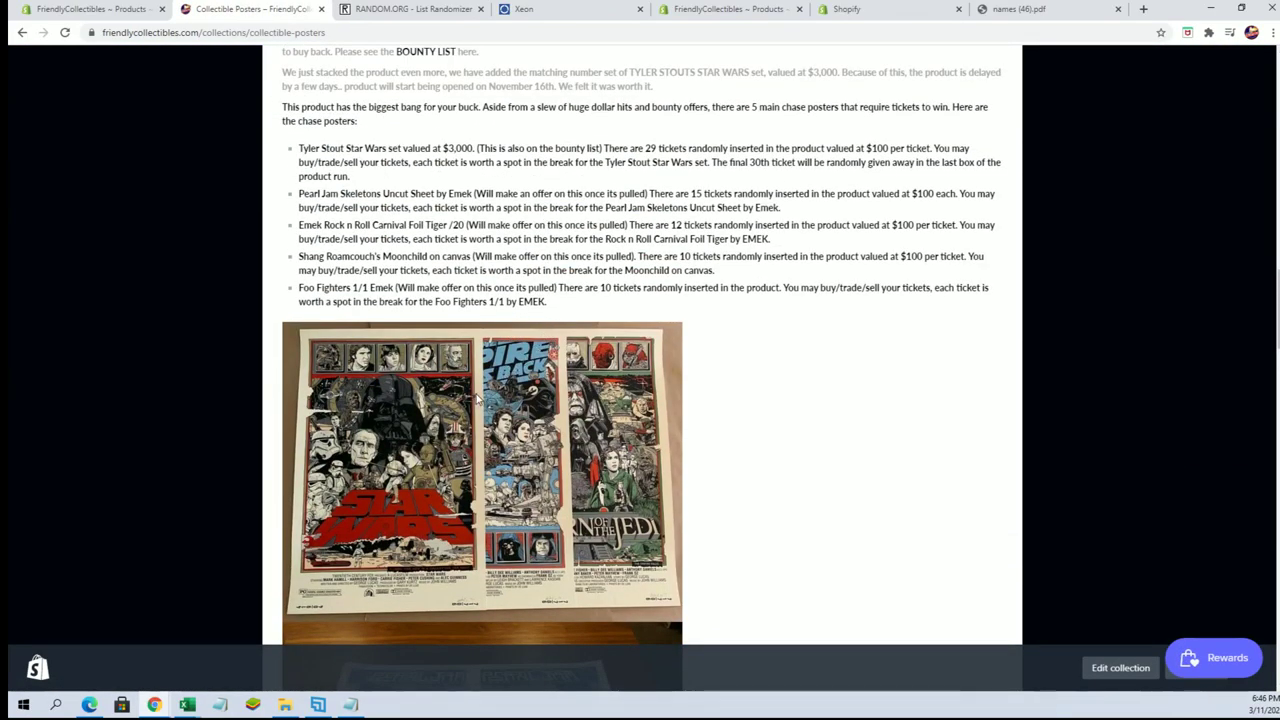
scroll(507, 371, down, 14)
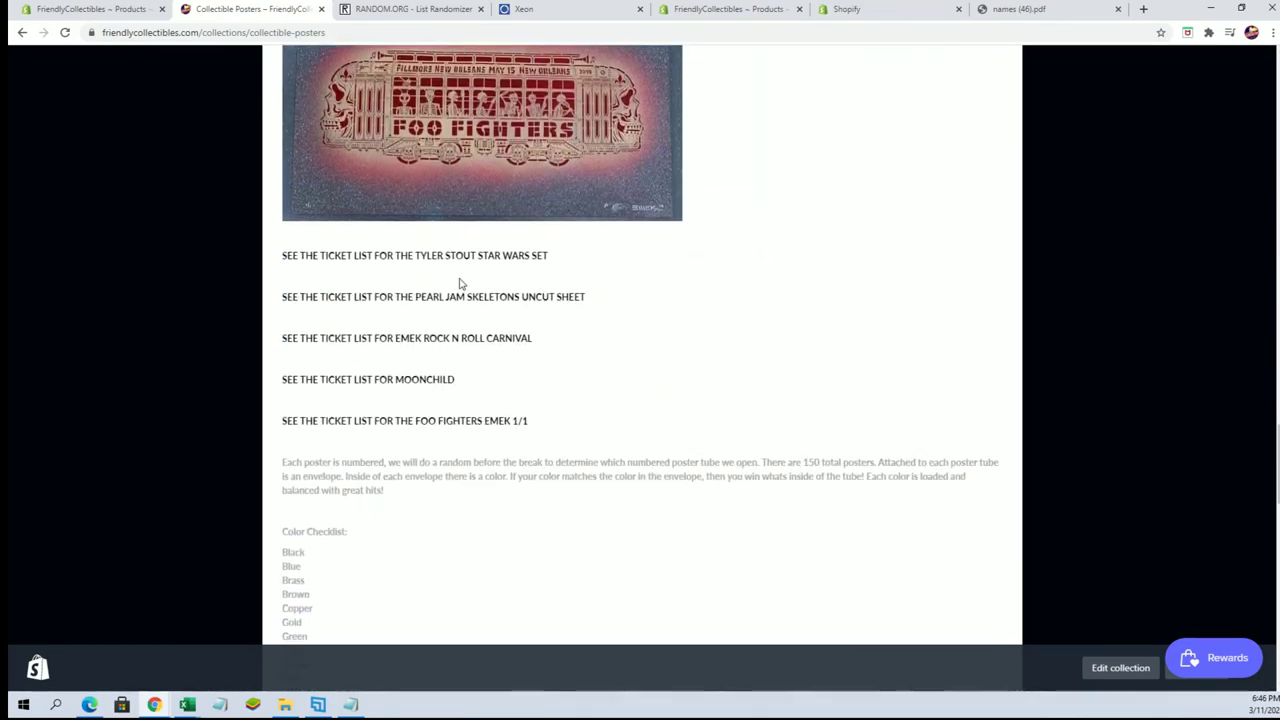
Open the ticket list for the Tyler Stout Star Wars set and examine the poster pictures and the numbered ticket entries
click(457, 256)
scroll(462, 256, down, 5)
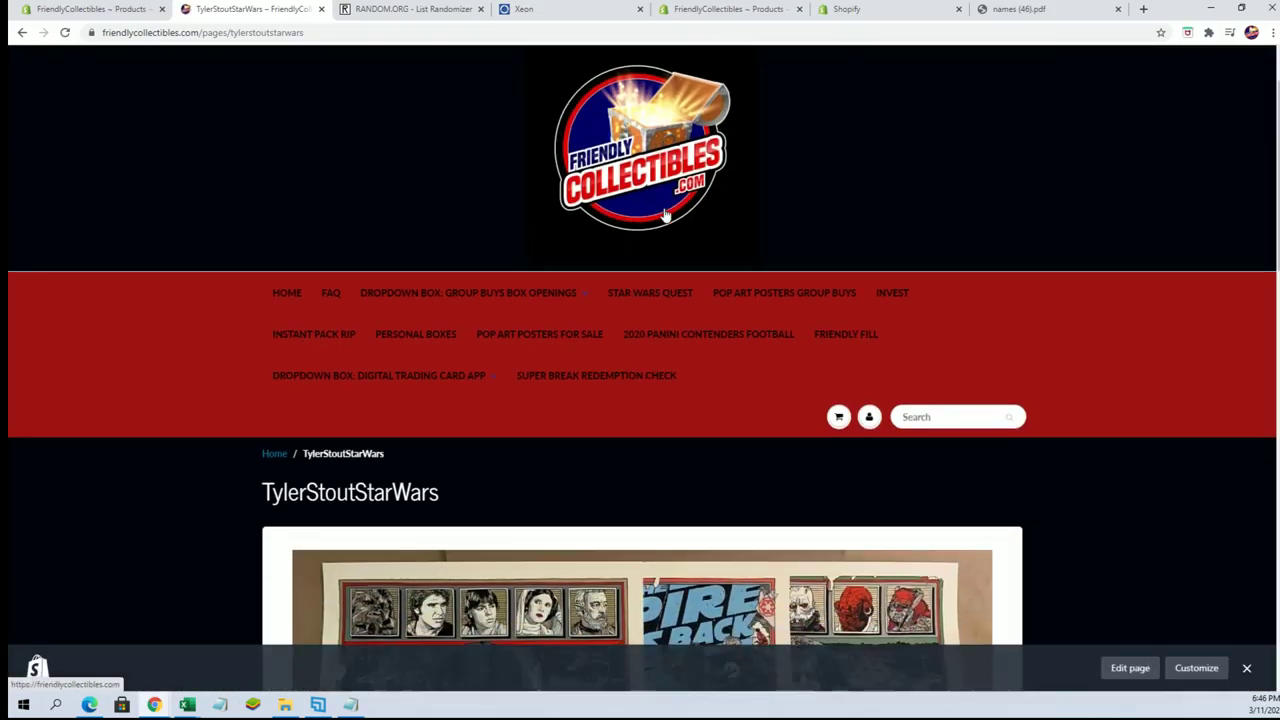
scroll(706, 279, down, 1)
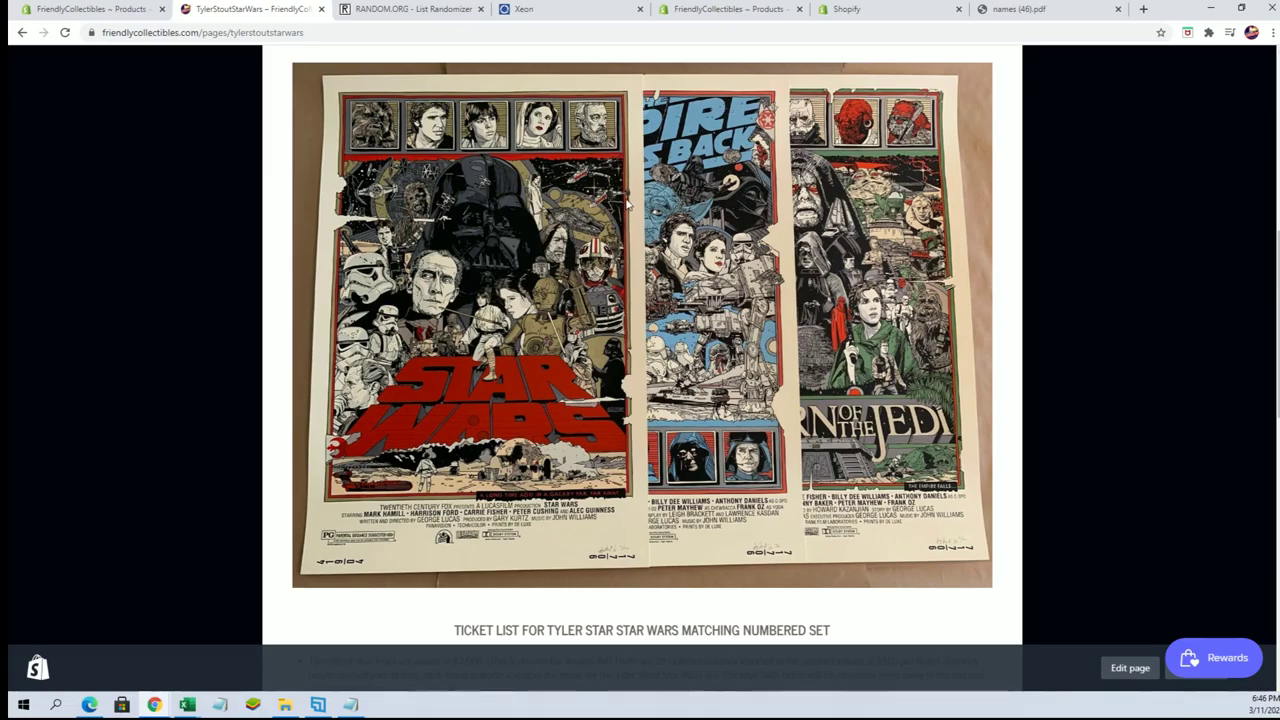
scroll(628, 203, down, 2)
scroll(630, 196, up, 3)
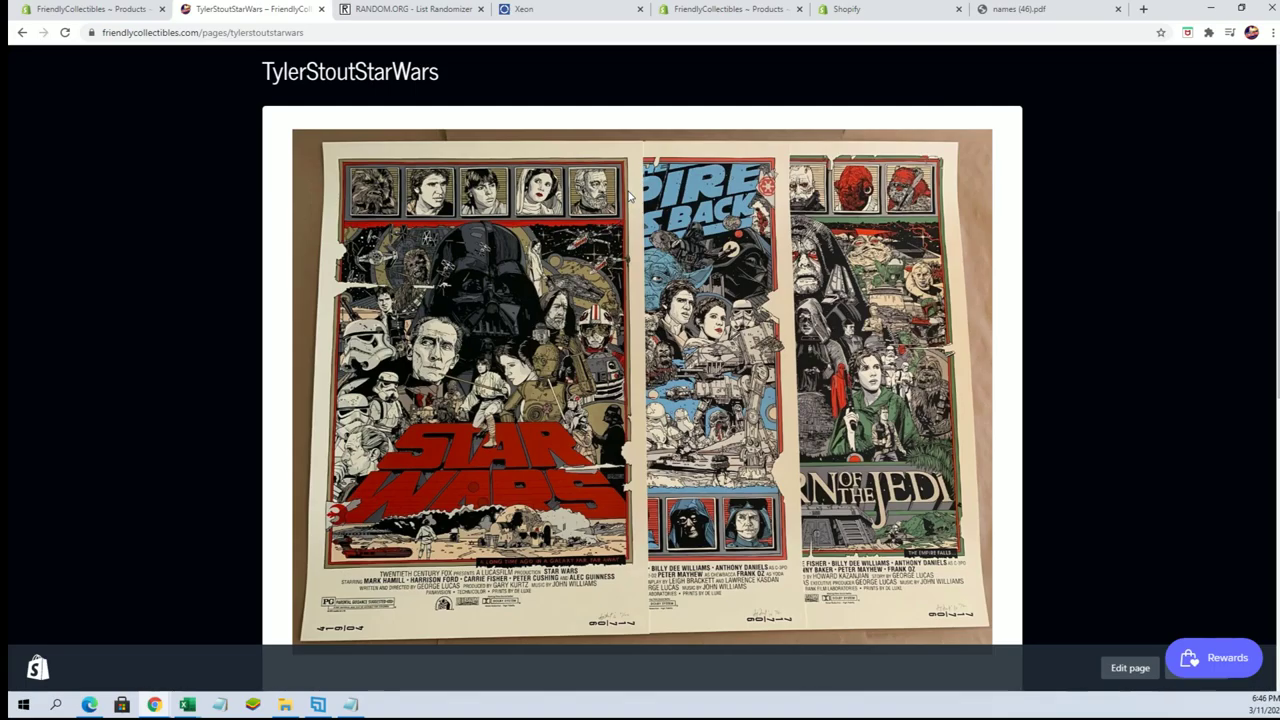
scroll(630, 196, down, 2)
scroll(629, 196, down, 7)
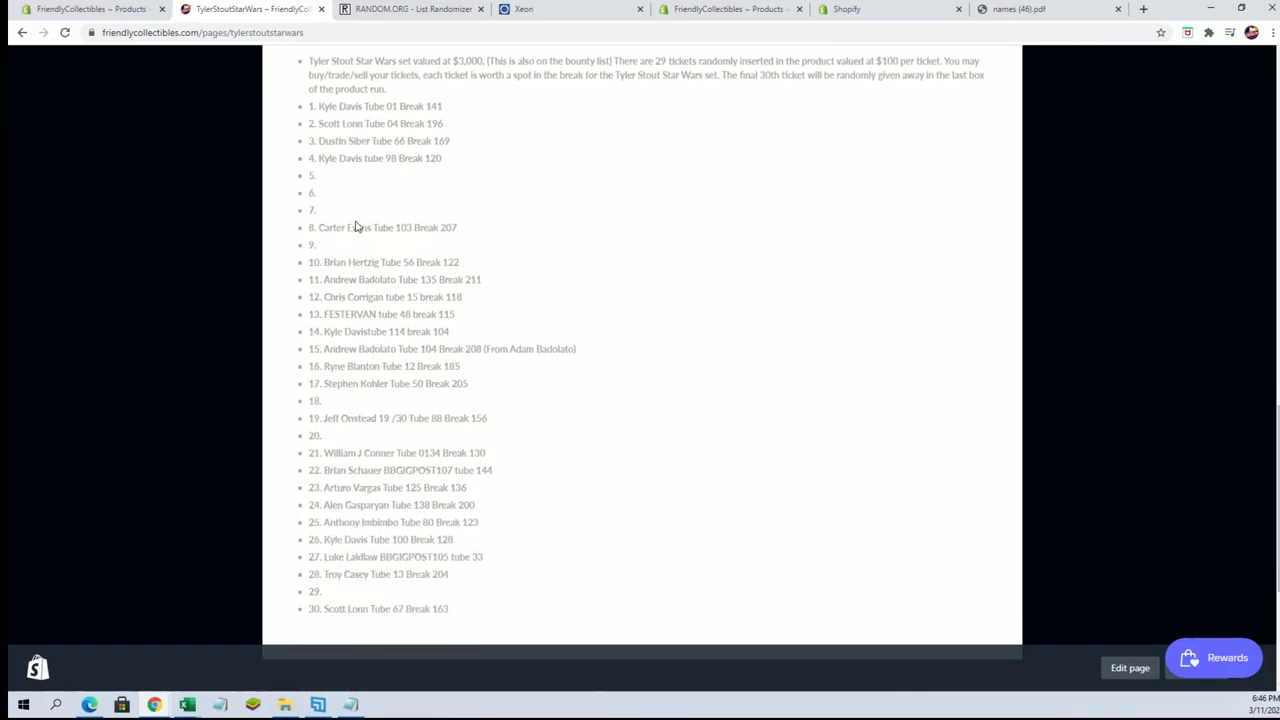
scroll(660, 268, up, 8)
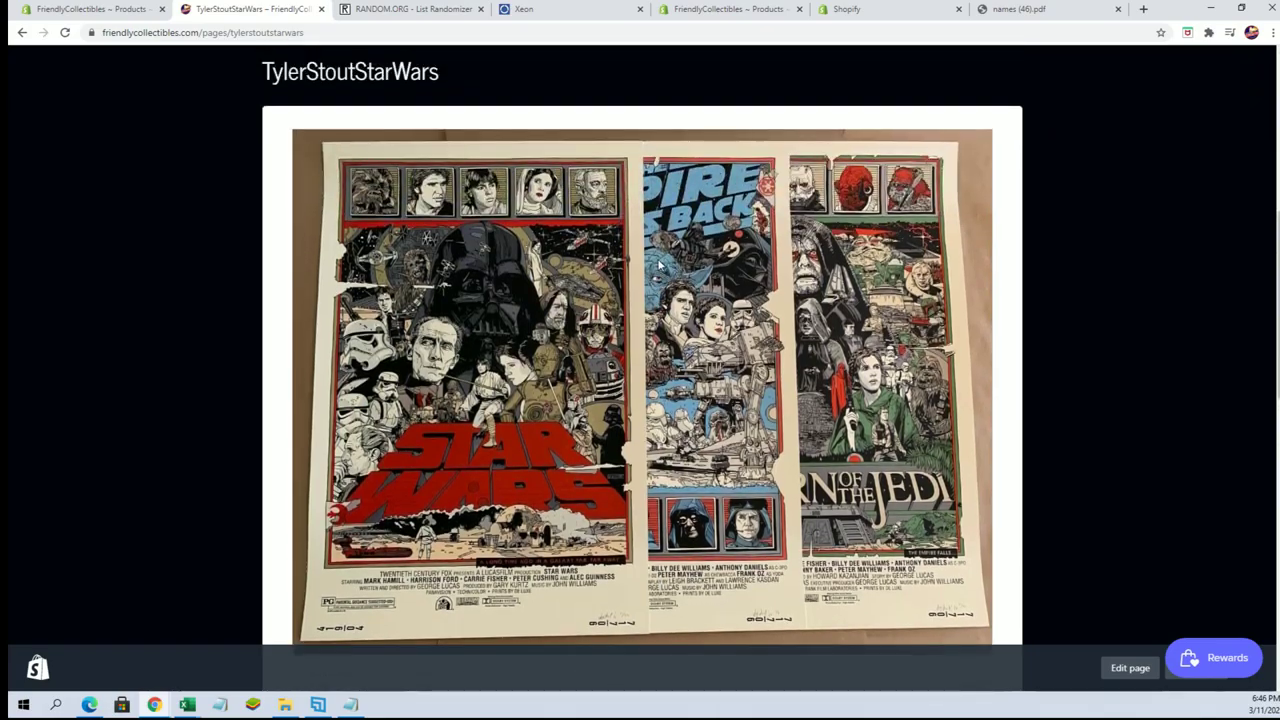
scroll(658, 266, down, 1)
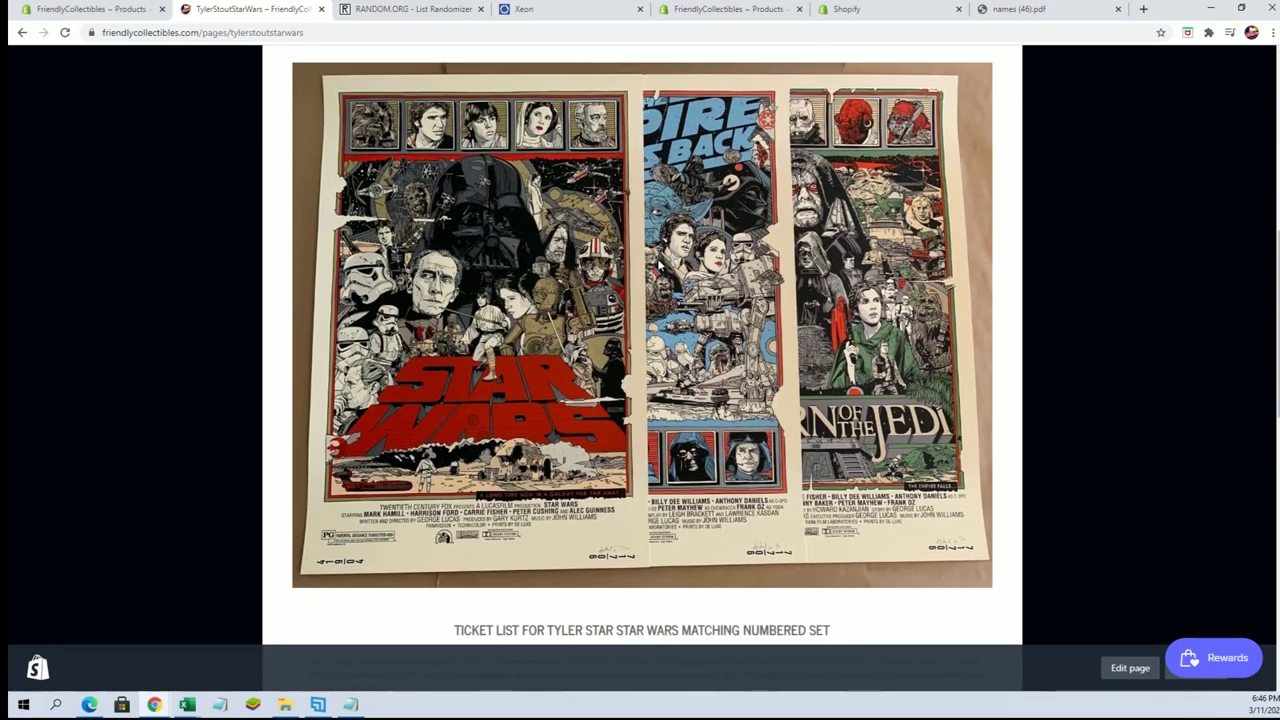
scroll(658, 266, up, 5)
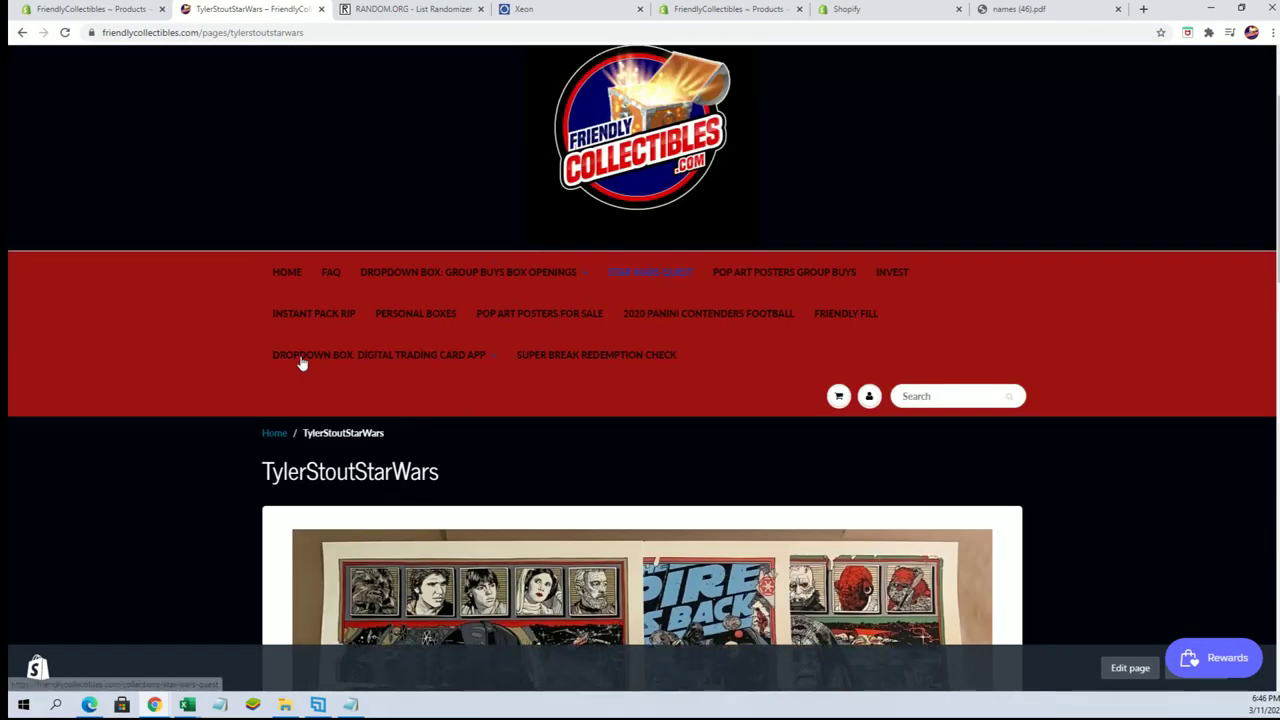